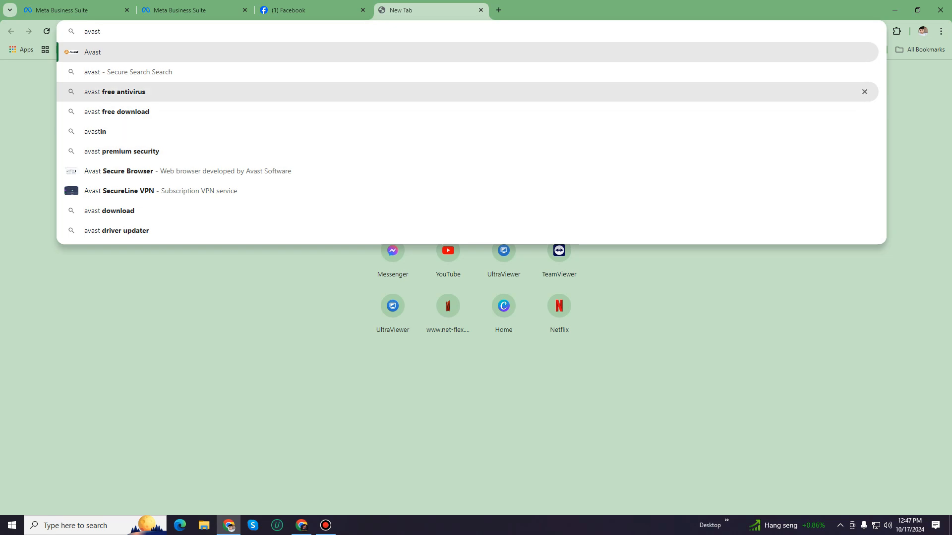
Search the web for AVG AntiVirus and open the official AVG Free Antivirus site from the results
{"action": "key", "text": "BackSpace"}
{"action": "key", "text": "BackSpace"}
{"action": "key", "text": "BackSpace"}
{"action": "type", "text": "g"}
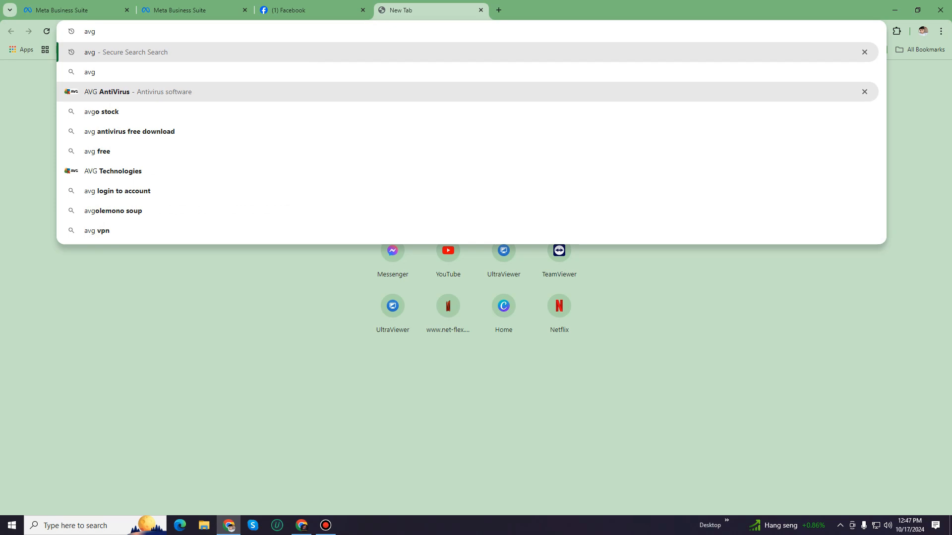
{"action": "left_click", "coordinate": [107, 91]}
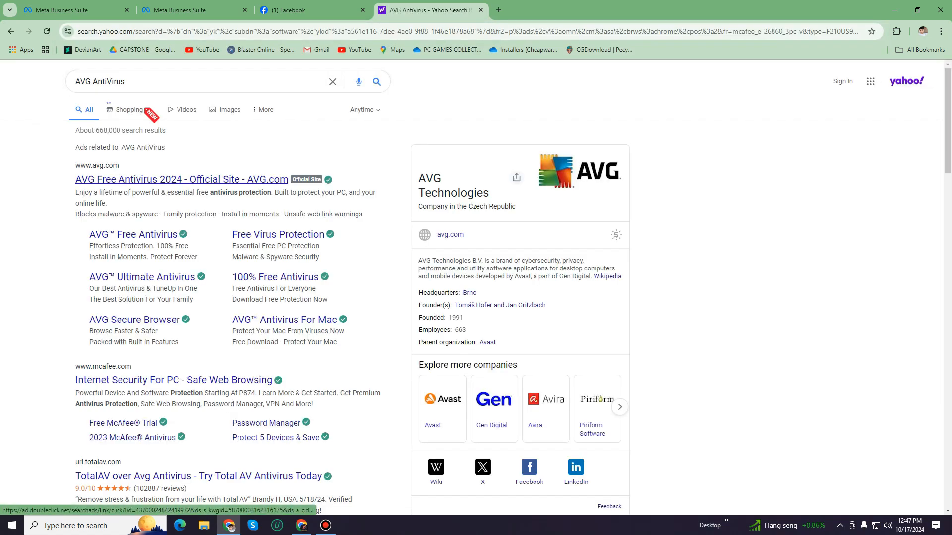
{"action": "left_click", "coordinate": [181, 180]}
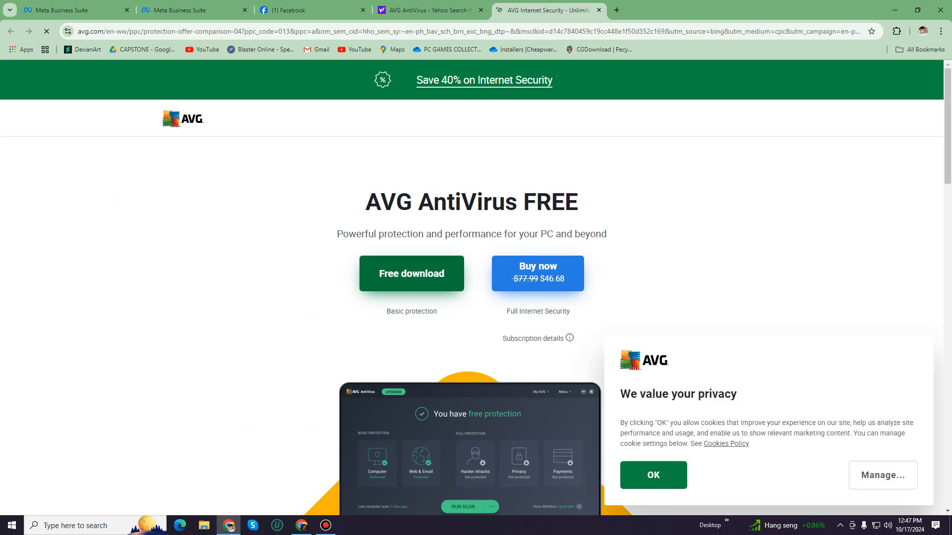
Download the free AVG AntiVirus installer and keep the unverified file avg_antivirus_free_setup.exe
{"action": "left_click", "coordinate": [411, 274]}
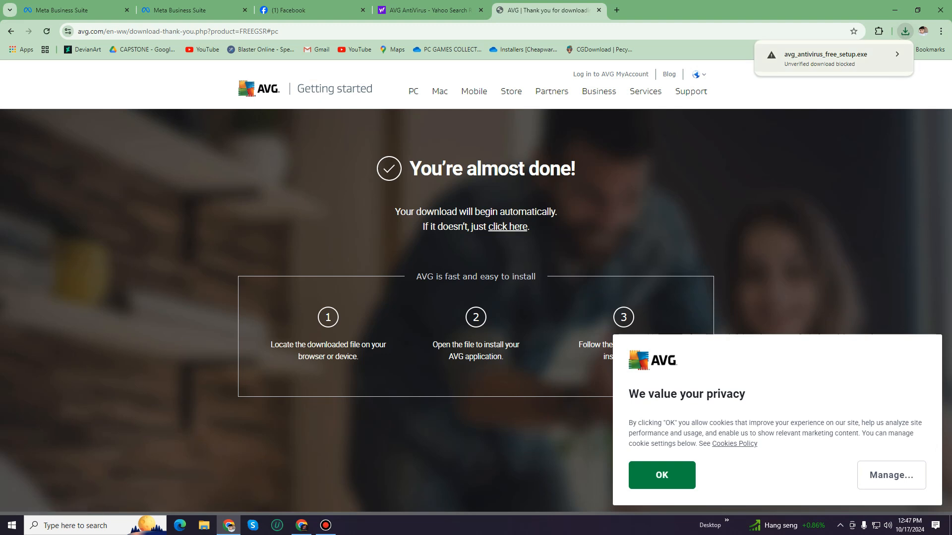
{"action": "left_click", "coordinate": [838, 59]}
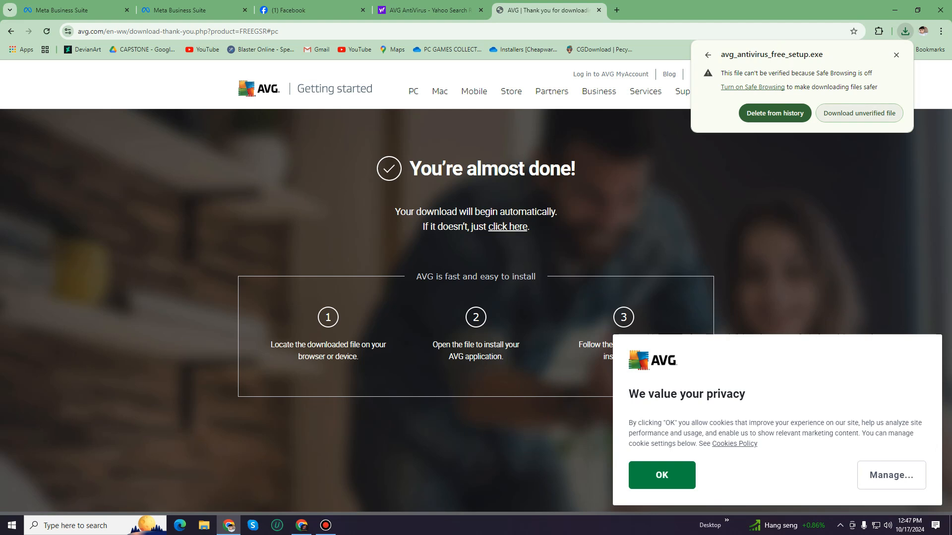
{"action": "left_click", "coordinate": [859, 113]}
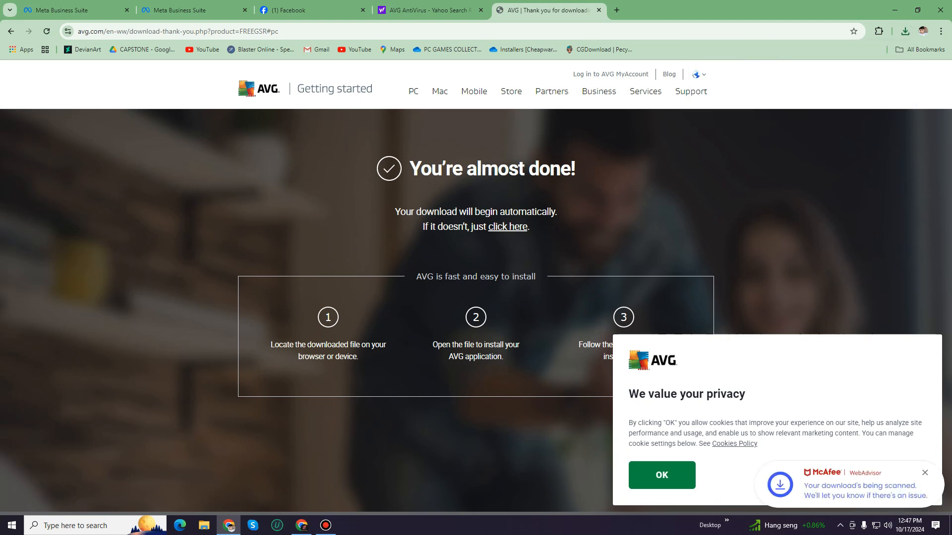
Run avg_antivirus_free_setup.exe from the Downloads folder as administrator and install AVG Antivirus Free without AVG Secure Browser
{"action": "left_click", "coordinate": [895, 10]}
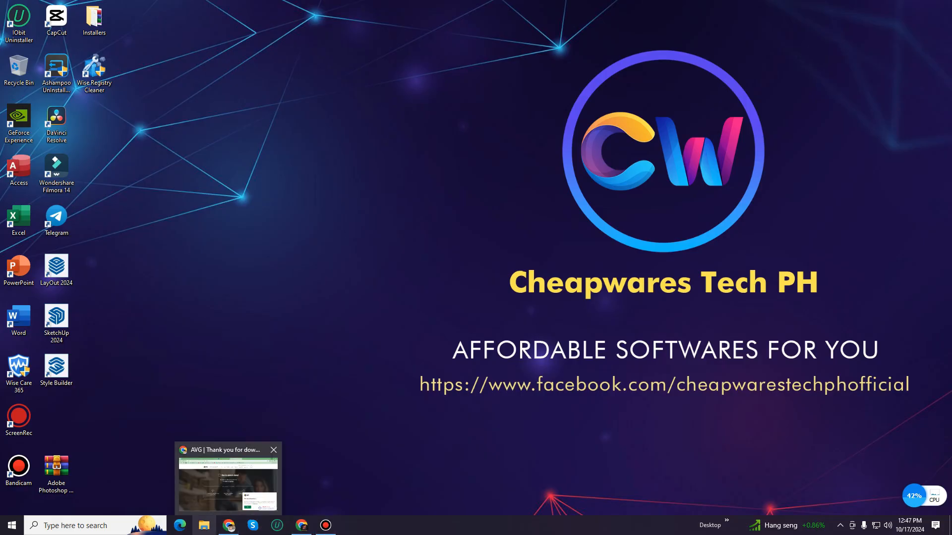
{"action": "left_click", "coordinate": [203, 526]}
{"action": "left_click", "coordinate": [272, 155]}
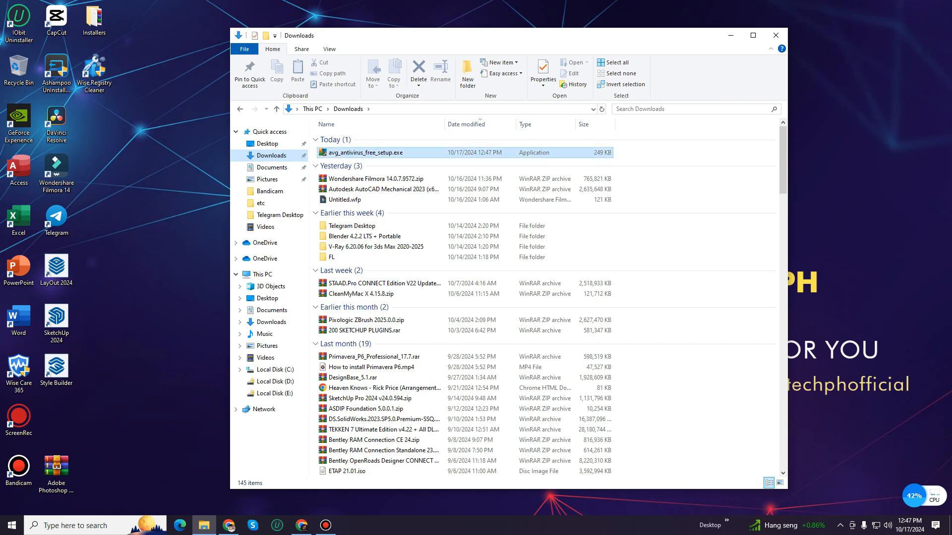
{"action": "left_click", "coordinate": [366, 152]}
{"action": "right_click", "coordinate": [416, 152]}
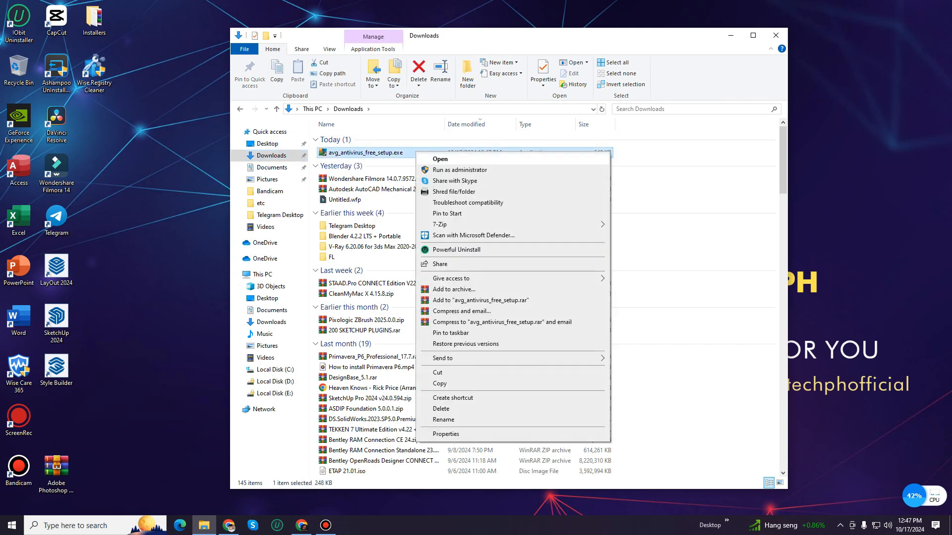
{"action": "left_click", "coordinate": [460, 170]}
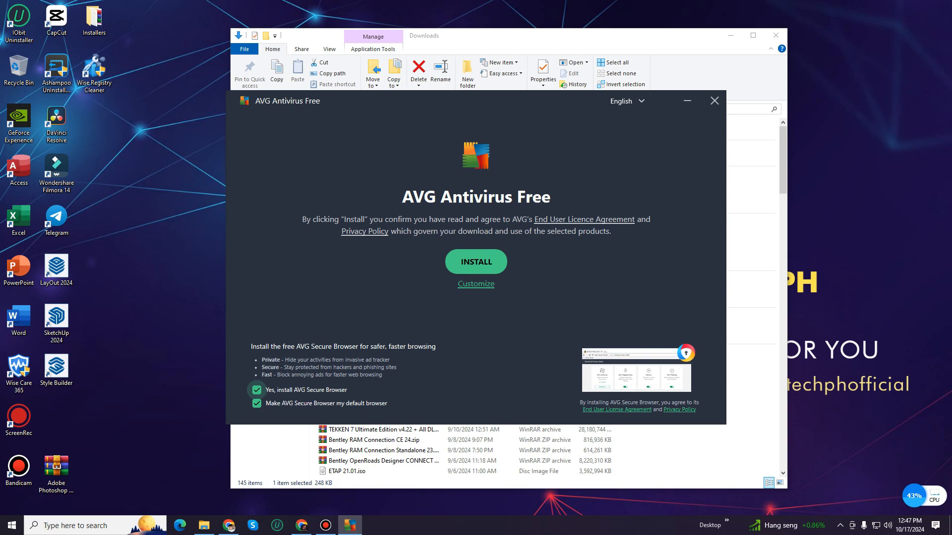
{"action": "left_click", "coordinate": [256, 390]}
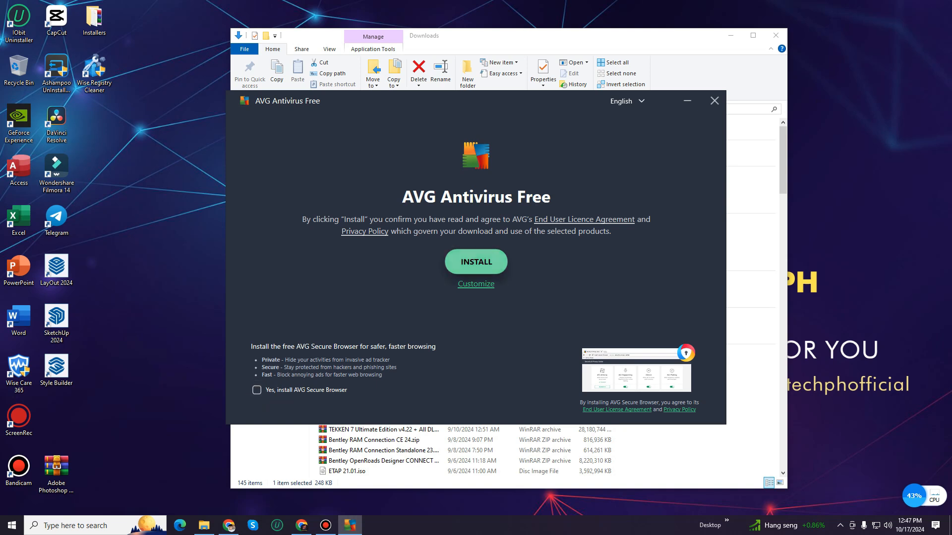
{"action": "left_click", "coordinate": [476, 262]}
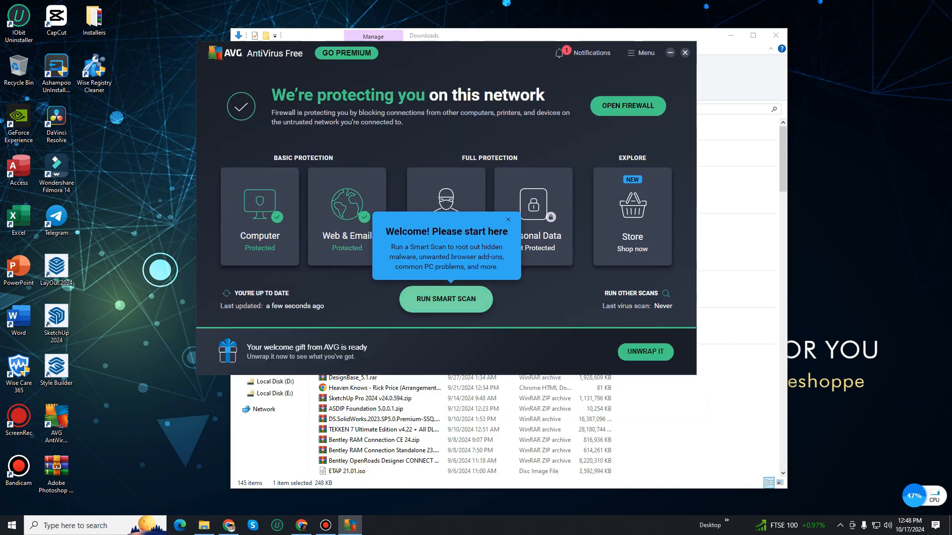
Run an AVG Smart Scan, finishing it without resolving the advanced issues or accepting the mobile app offer, and close AVG
{"action": "left_click", "coordinate": [446, 299]}
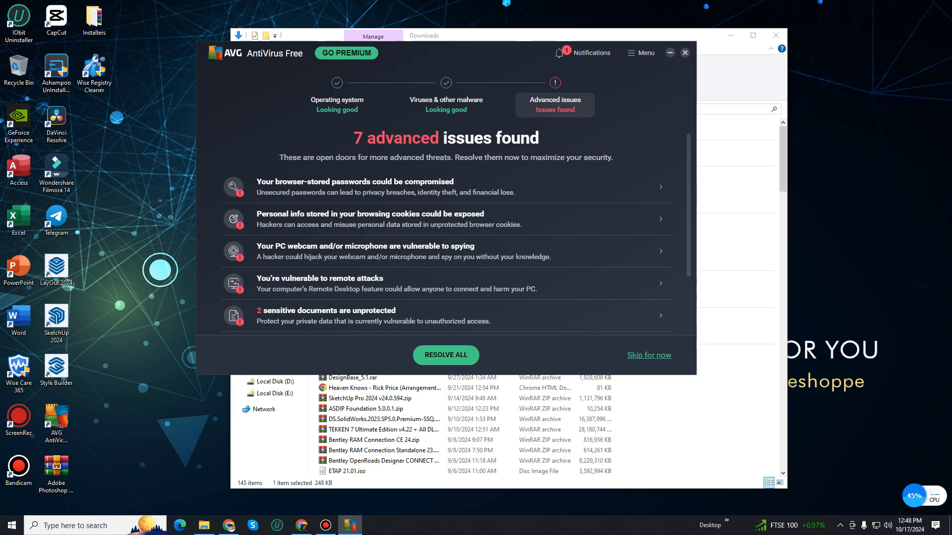
{"action": "left_click", "coordinate": [649, 355]}
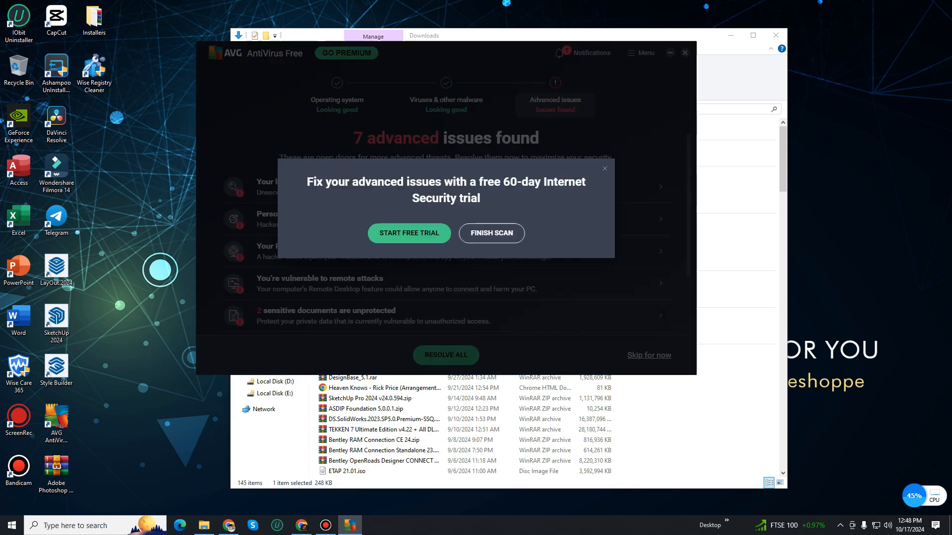
{"action": "left_click", "coordinate": [491, 233]}
{"action": "left_click", "coordinate": [446, 350]}
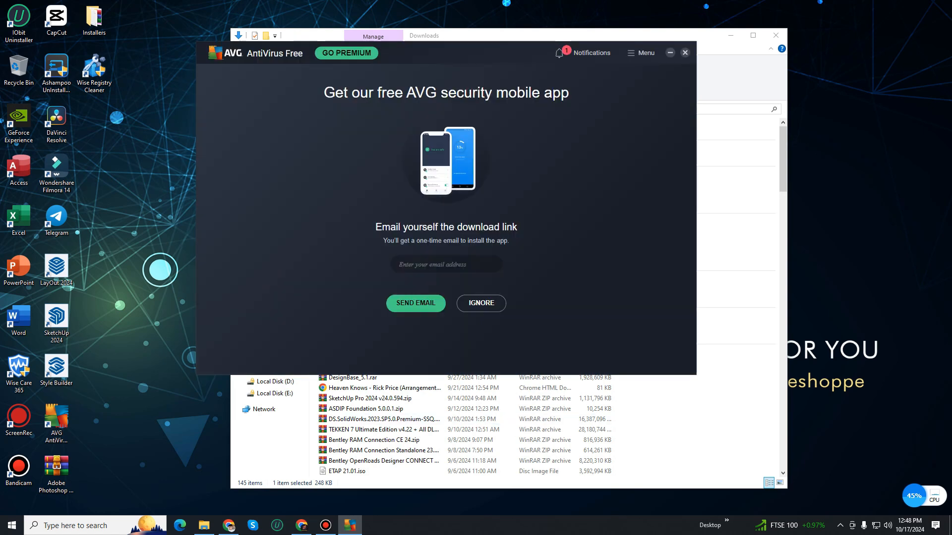
{"action": "left_click", "coordinate": [481, 303]}
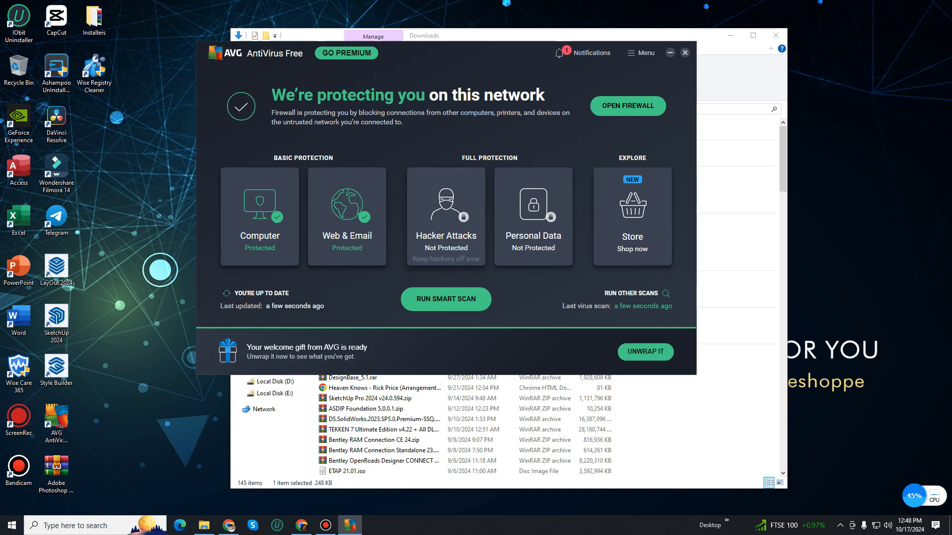
{"action": "left_click", "coordinate": [685, 52]}
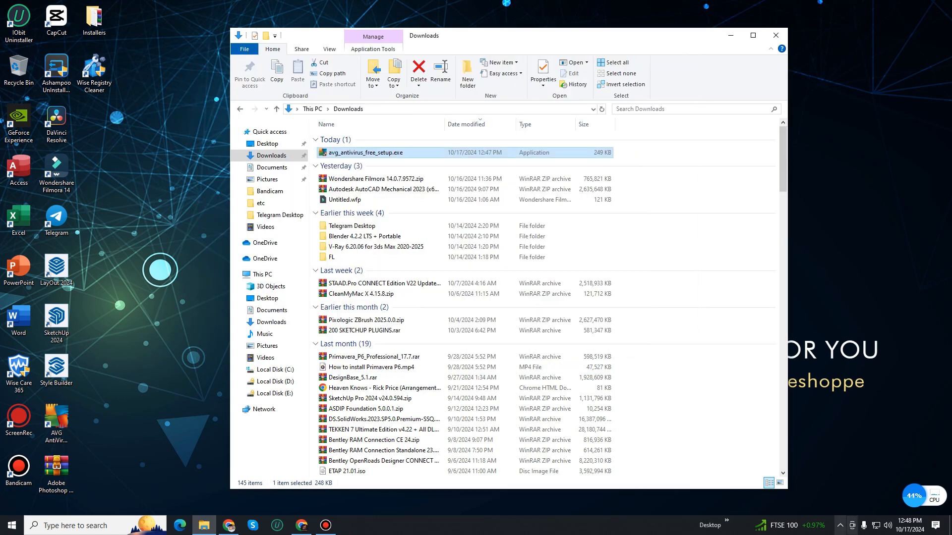
Access the AVG AntiVirus icon among the hidden notification-area icons
{"action": "left_click", "coordinate": [840, 526]}
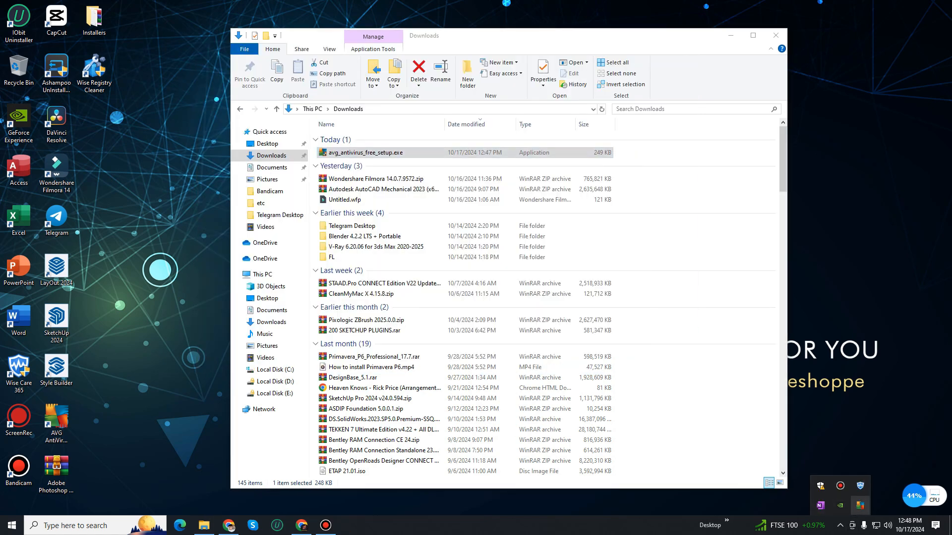
{"action": "mouse_move", "coordinate": [861, 506]}
{"action": "left_click", "coordinate": [860, 506]}
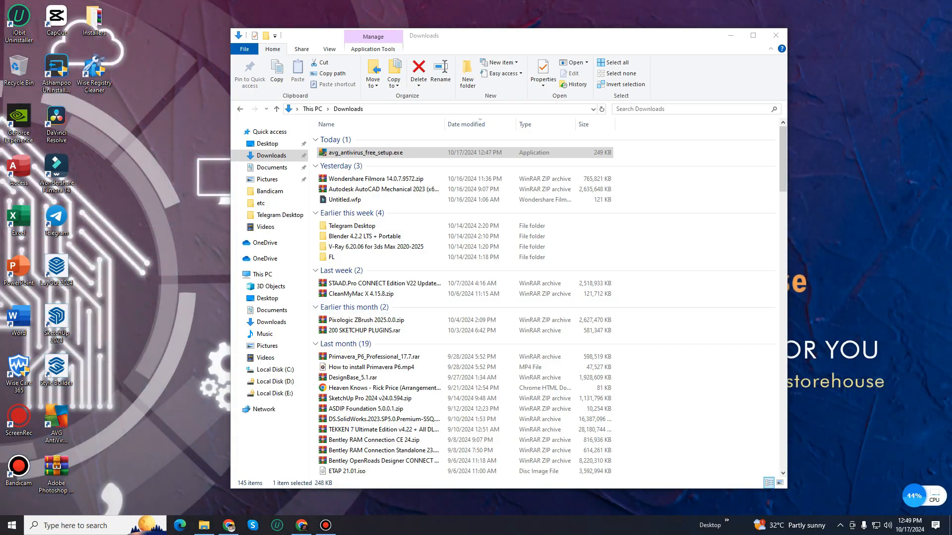
Close the Downloads window and move the Adobe Photoshop 2025 v26.0.rar archive to an empty area of the desktop
{"action": "left_click", "coordinate": [776, 35]}
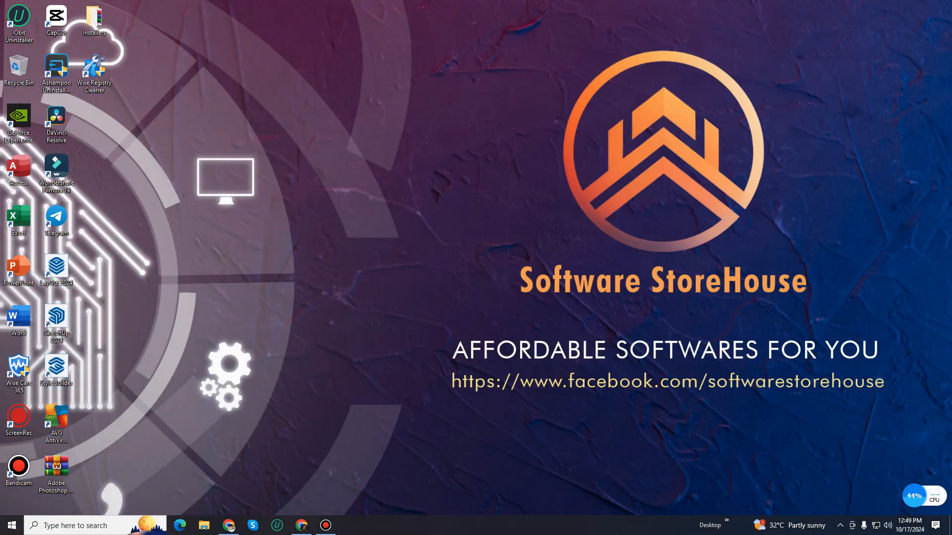
{"action": "left_click_drag", "start_coordinate": [56, 471], "coordinate": [357, 228]}
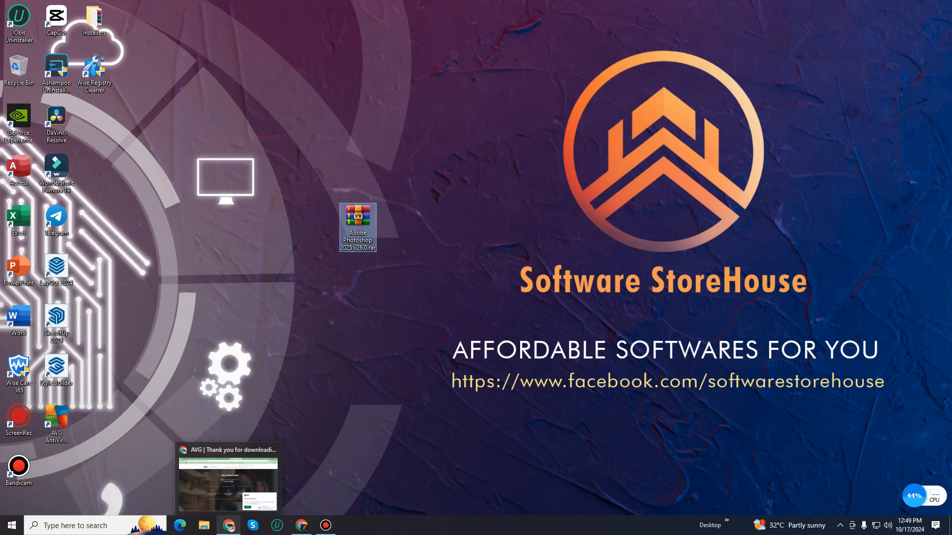
Switch to Chrome, search the web for WinRAR and open the RARLAB downloads page
{"action": "left_click", "coordinate": [244, 479]}
{"action": "left_click", "coordinate": [318, 31]}
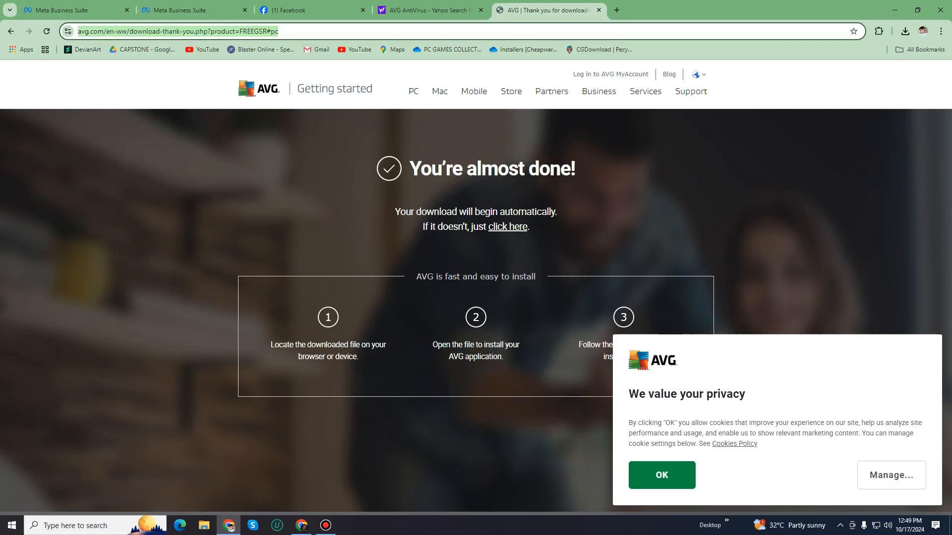
{"action": "type", "text": "WinRAR"}
{"action": "key", "text": "Return"}
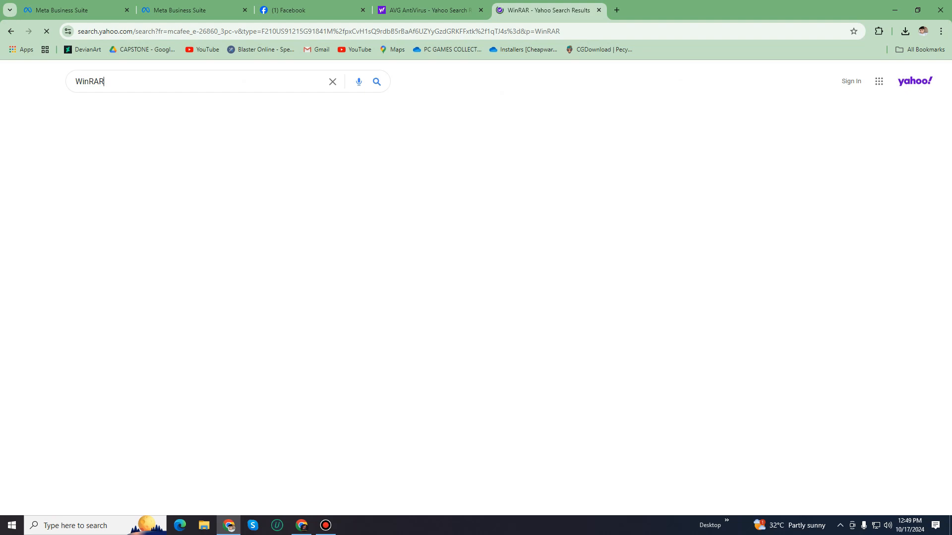
{"action": "left_click", "coordinate": [184, 162]}
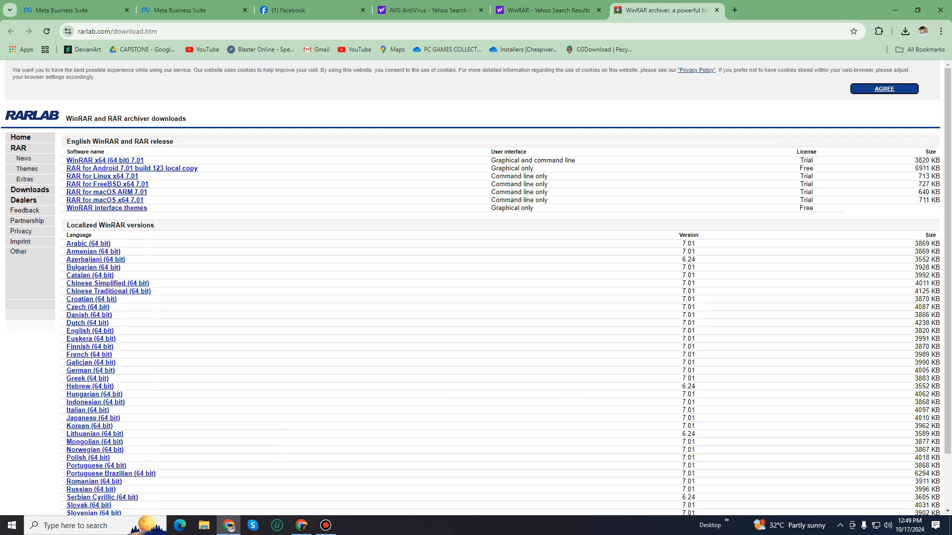
Extract Adobe Photoshop 2025 v26.0.rar directly onto the desktop, supplying the archive password
{"action": "key", "text": "super+d"}
{"action": "left_click", "coordinate": [358, 223]}
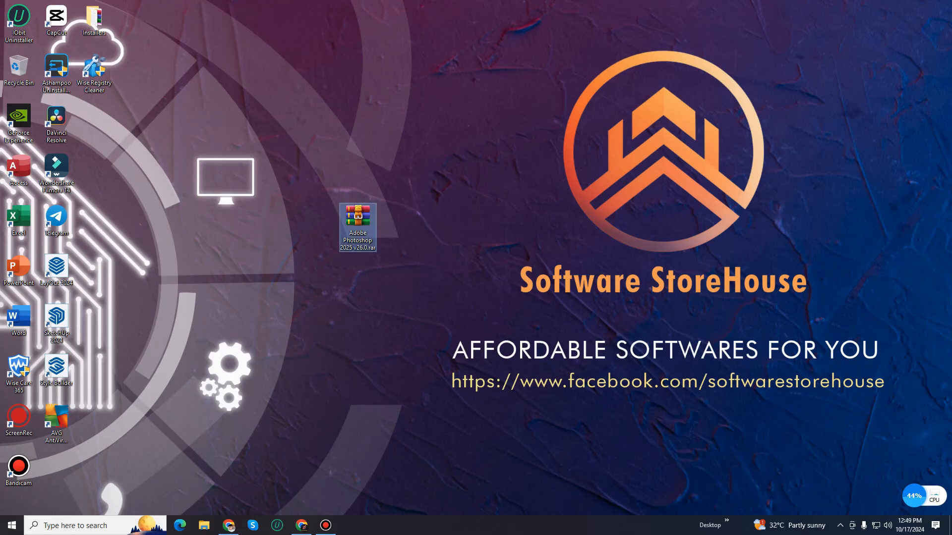
{"action": "right_click", "coordinate": [366, 212]}
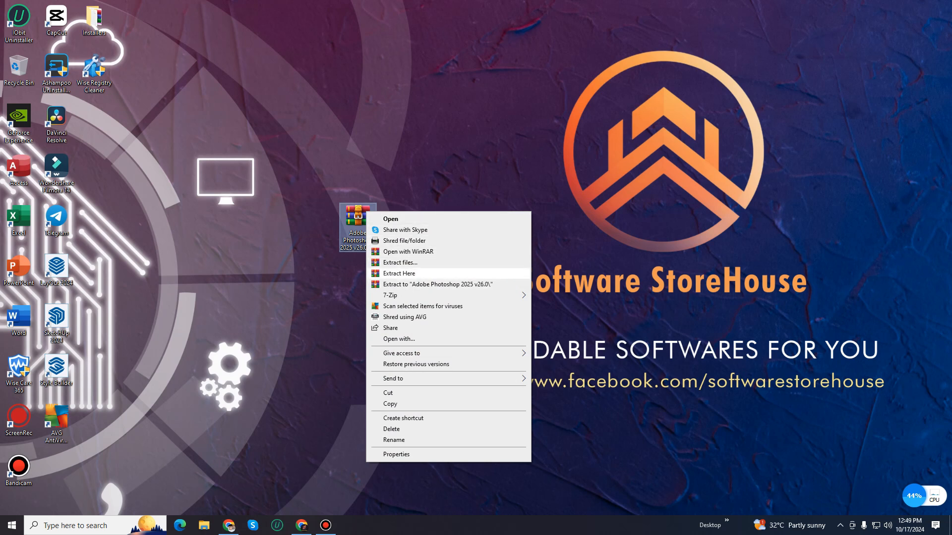
{"action": "left_click", "coordinate": [399, 273]}
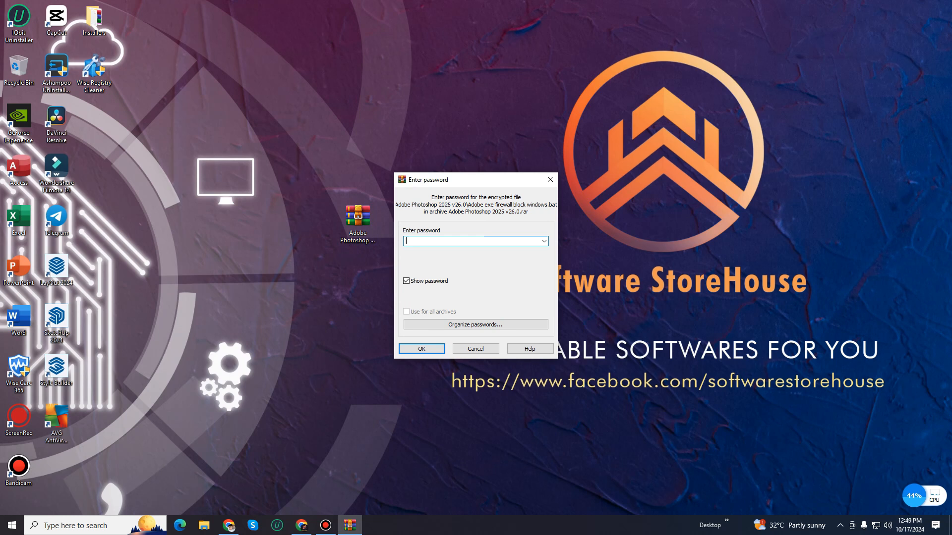
{"action": "key", "text": "Return"}
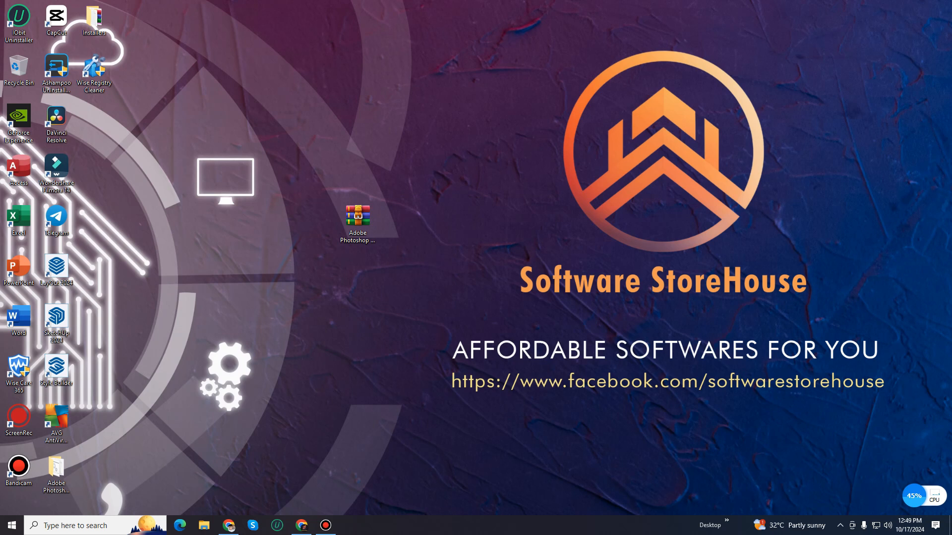
Place the extracted Adobe Photoshop folder beside the archive on the desktop and open its Setup subfolder
{"action": "left_click_drag", "start_coordinate": [56, 469], "coordinate": [476, 198]}
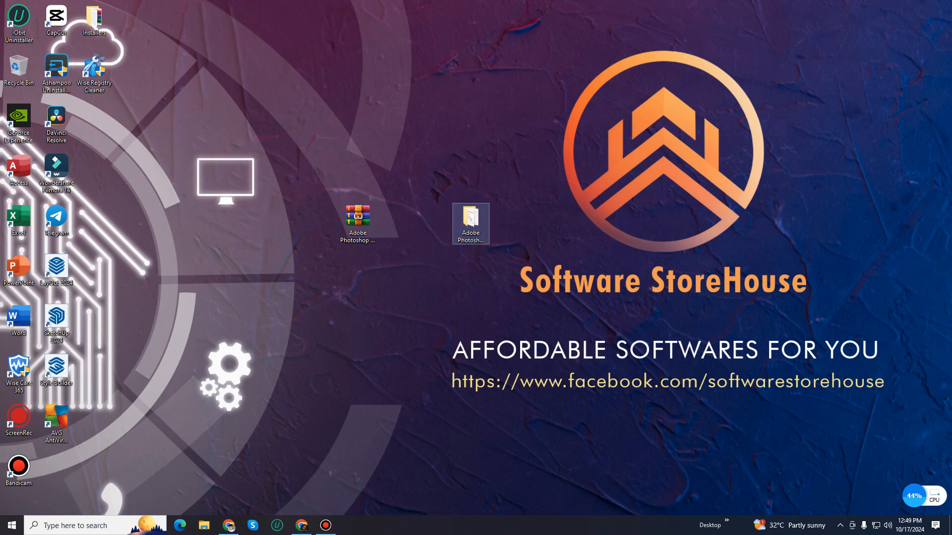
{"action": "double_click", "coordinate": [470, 221]}
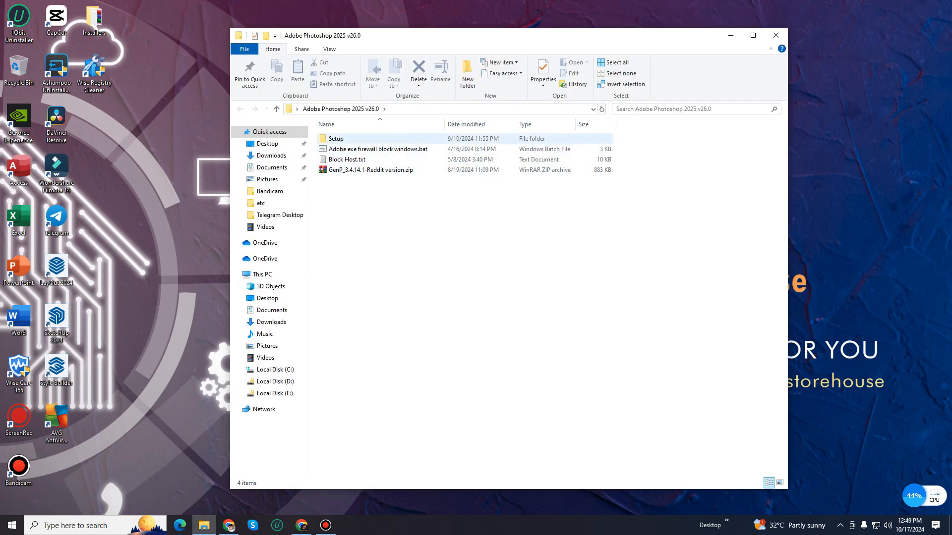
{"action": "double_click", "coordinate": [342, 139]}
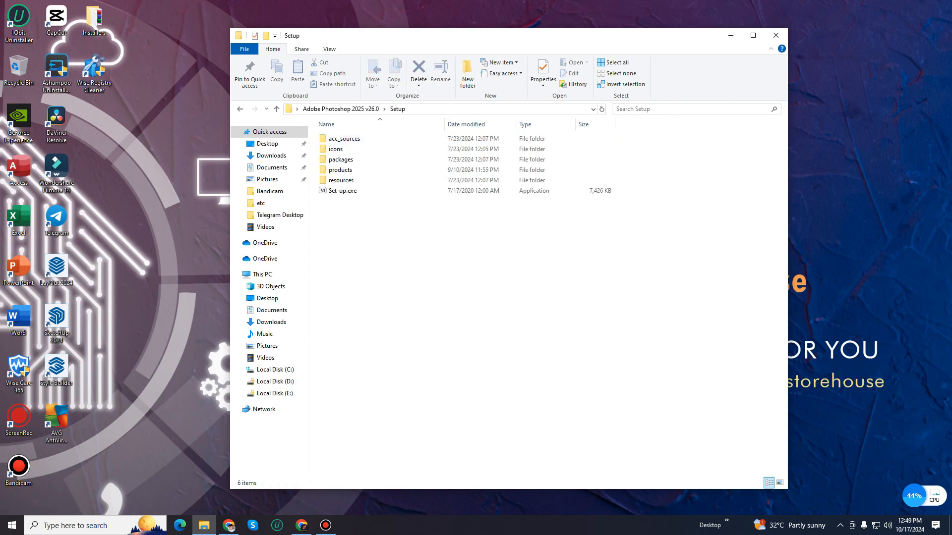
Run Set-up.exe as administrator and start installing Adobe Photoshop in English (North America) at the default location
{"action": "double_click", "coordinate": [348, 190]}
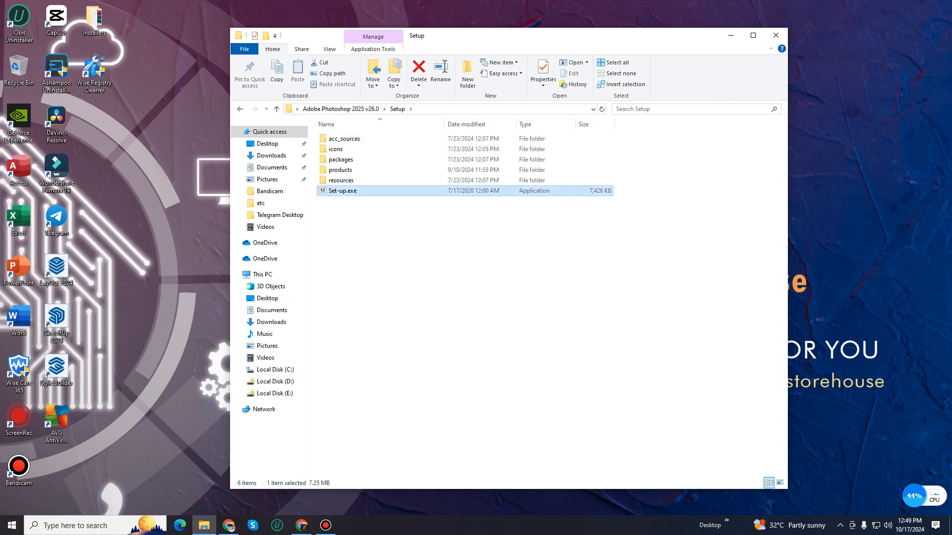
{"action": "right_click", "coordinate": [369, 191]}
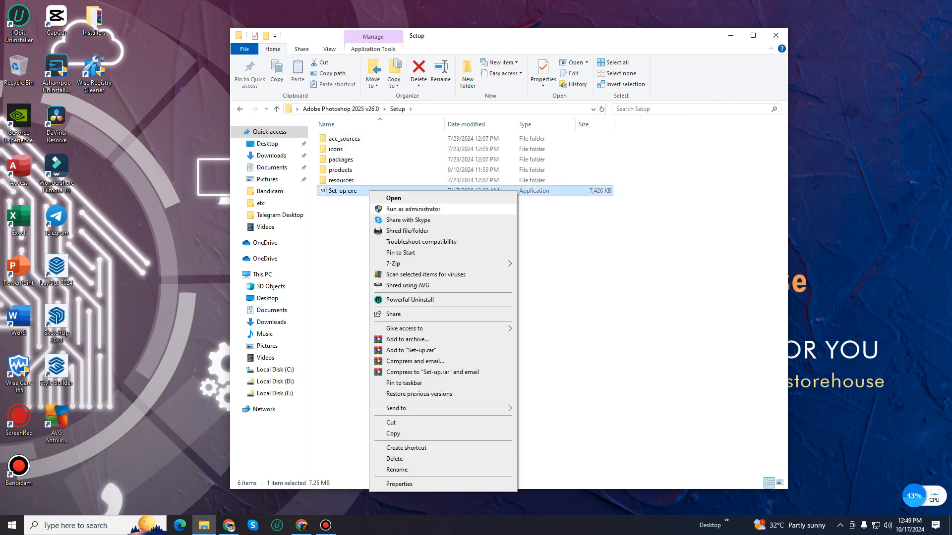
{"action": "left_click", "coordinate": [413, 209]}
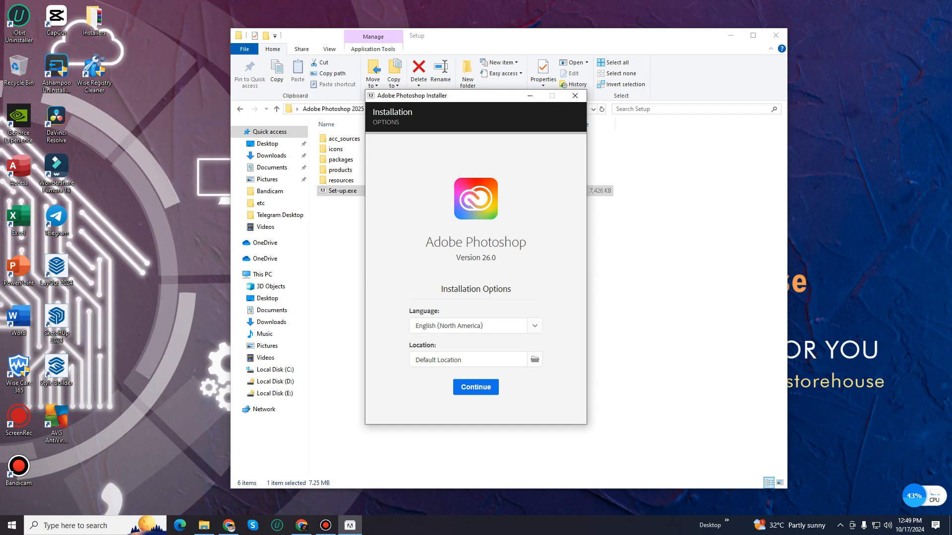
{"action": "left_click", "coordinate": [476, 387]}
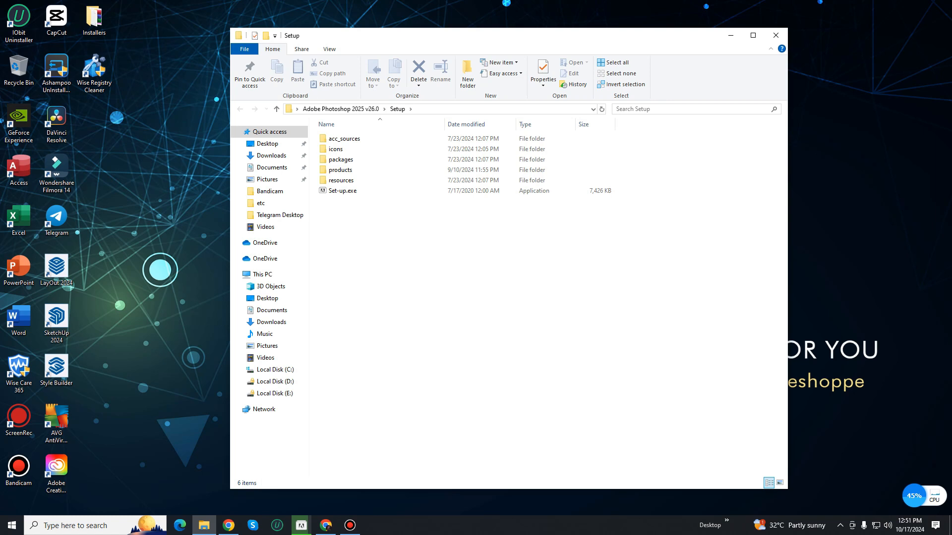
Close the finished Adobe Photoshop installer without launching the program, and close the Setup folder window
{"action": "left_click", "coordinate": [301, 525]}
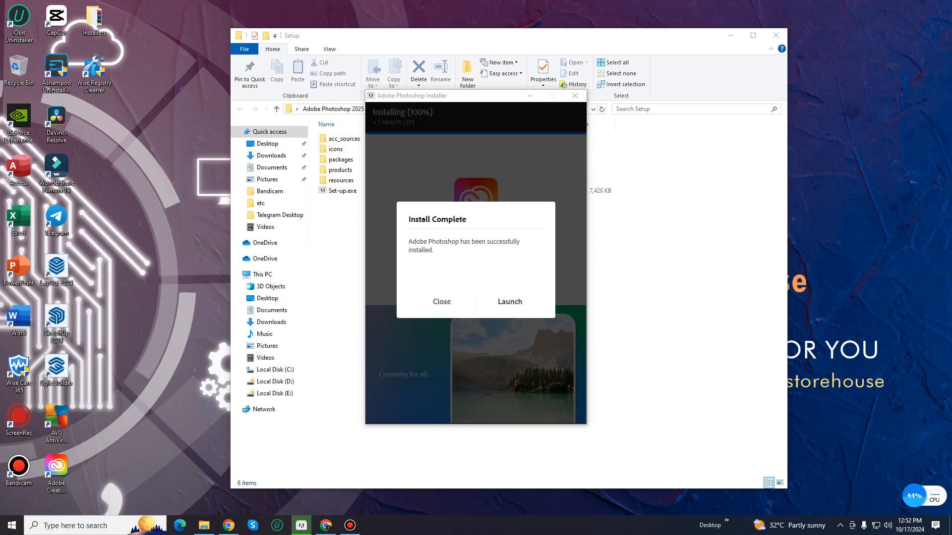
{"action": "left_click", "coordinate": [442, 301]}
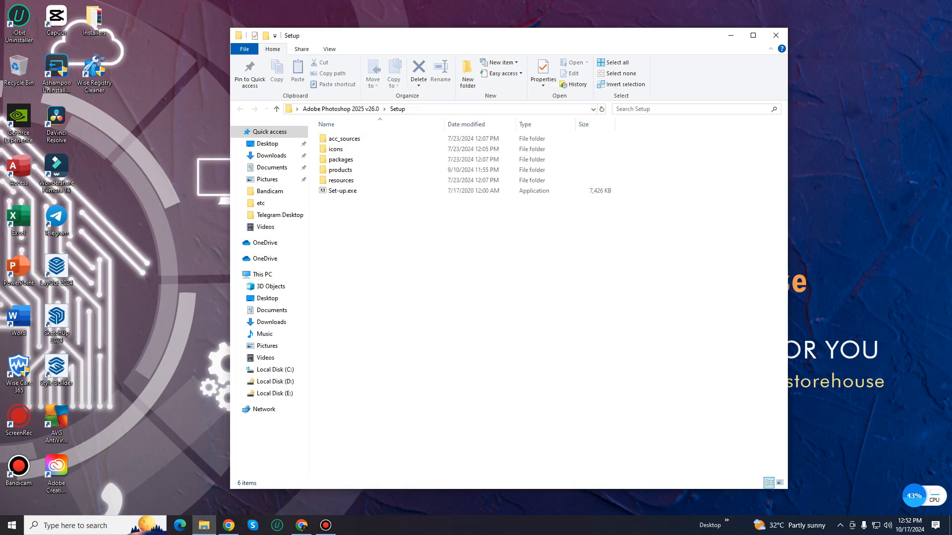
{"action": "left_click", "coordinate": [776, 35]}
Open the Adobe Photoshop 2025 v26.0 folder on the desktop and extract GenP_3.4.14.1-Reddit version.zip in place
{"action": "double_click", "coordinate": [470, 221]}
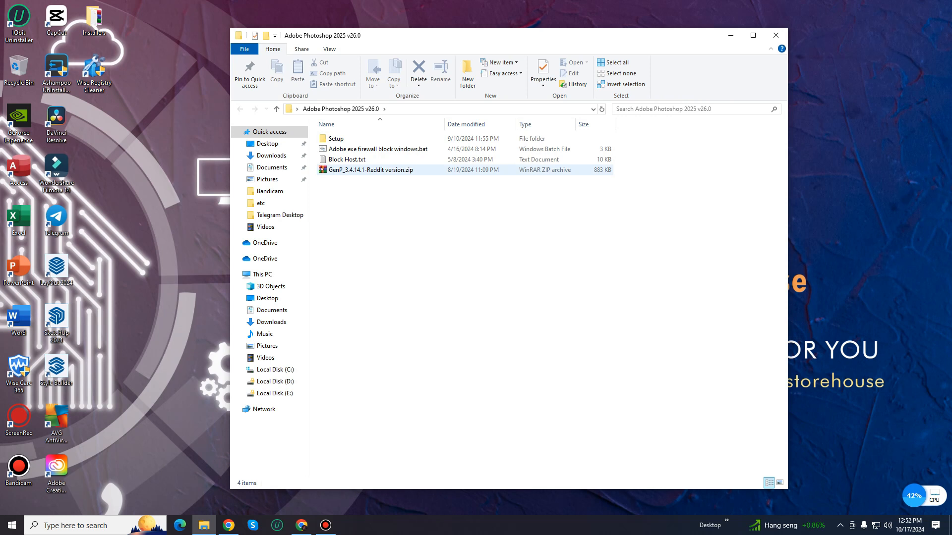
{"action": "right_click", "coordinate": [397, 170]}
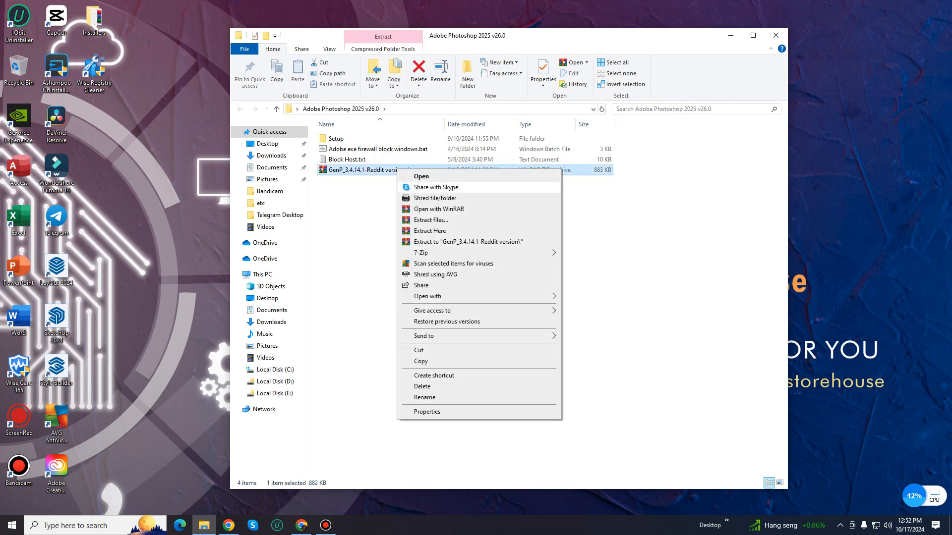
{"action": "left_click", "coordinate": [429, 230]}
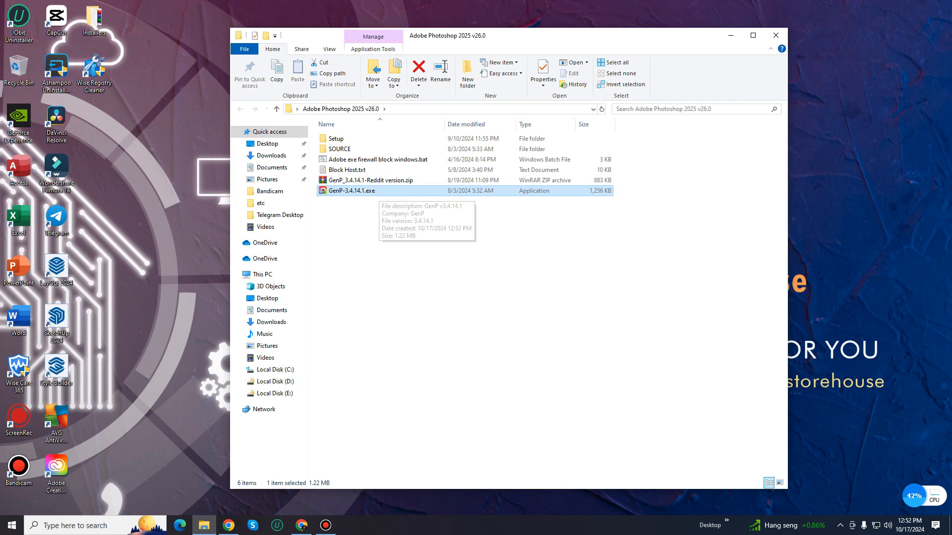
Run GenP-3.4.14.1.exe as administrator
{"action": "right_click", "coordinate": [387, 191]}
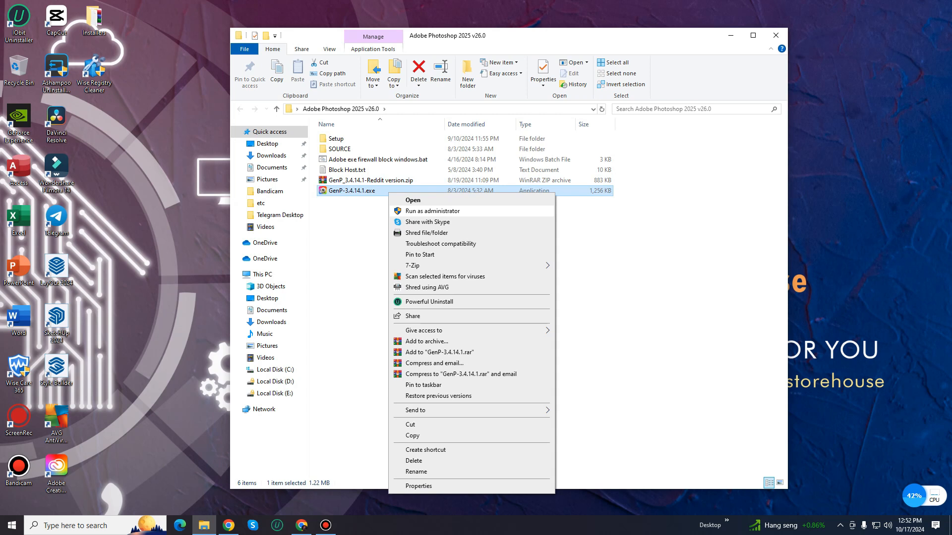
{"action": "left_click", "coordinate": [431, 211]}
{"action": "left_click", "coordinate": [513, 297]}
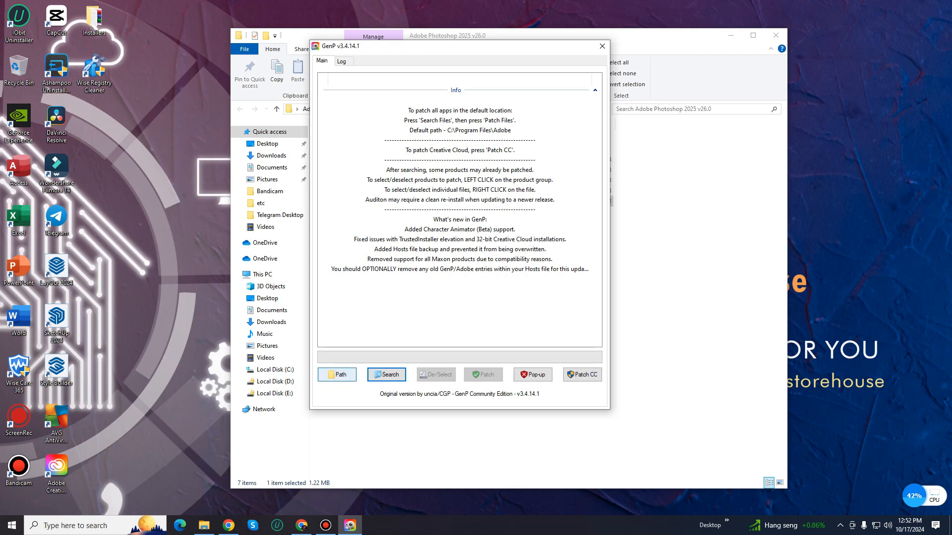
Set the GenP path to C:\Program Files\Adobe\Adobe Photoshop 2025
{"action": "left_click", "coordinate": [337, 375]}
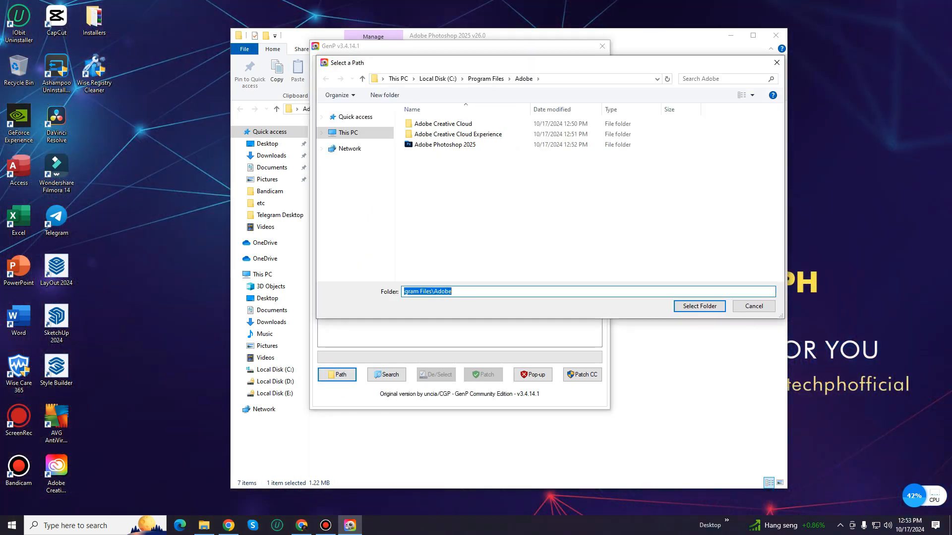
{"action": "left_click", "coordinate": [348, 133]}
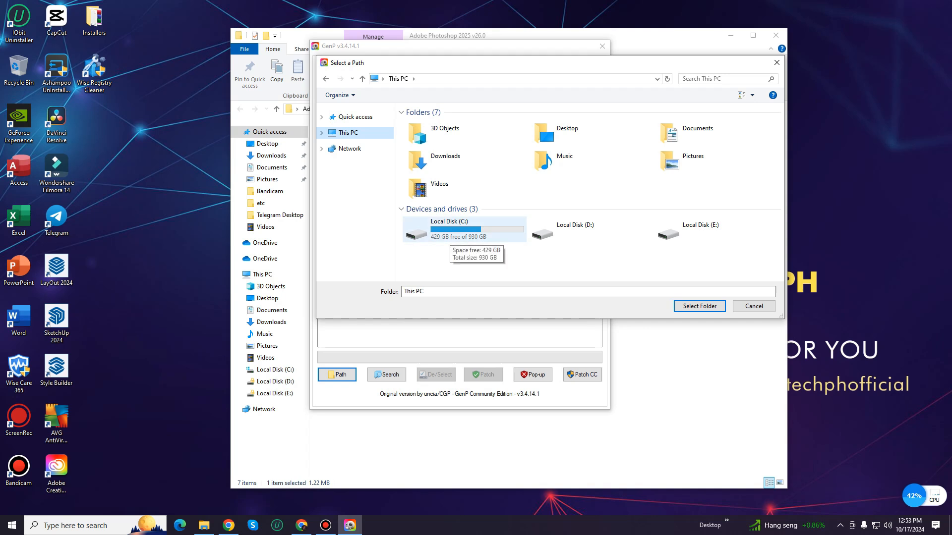
{"action": "double_click", "coordinate": [451, 229]}
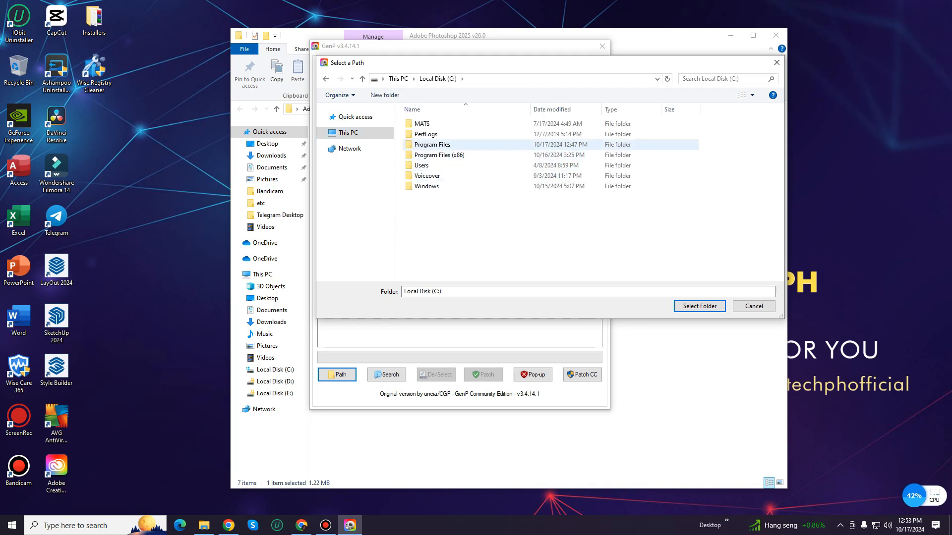
{"action": "double_click", "coordinate": [433, 144]}
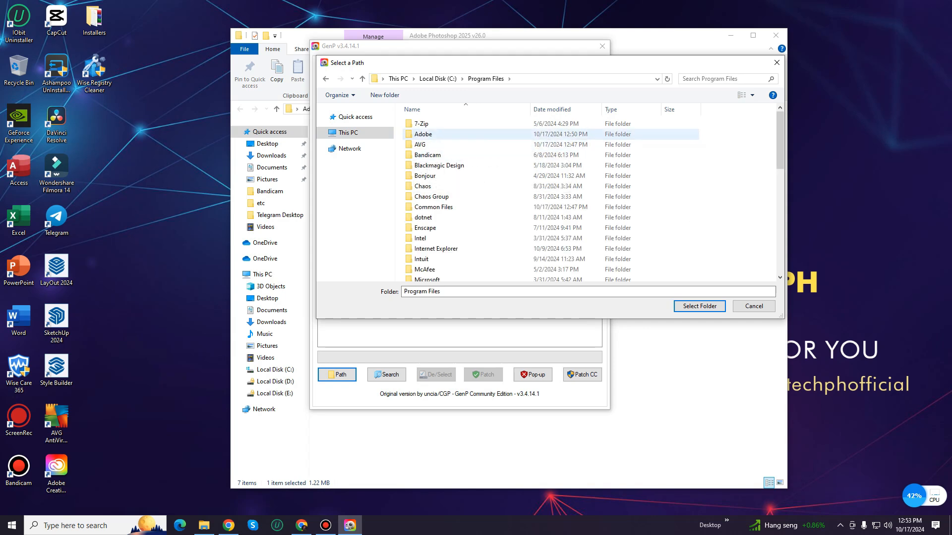
{"action": "double_click", "coordinate": [423, 134]}
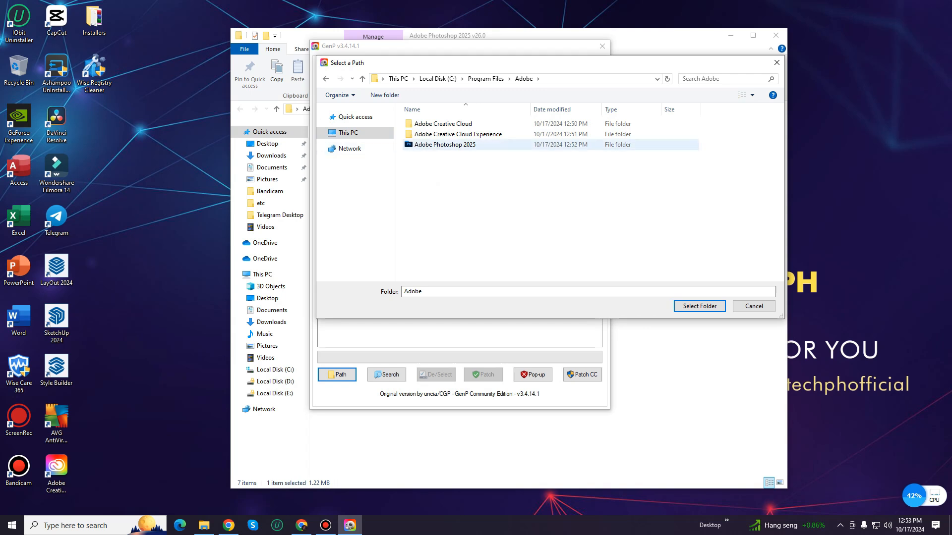
{"action": "left_click", "coordinate": [461, 144]}
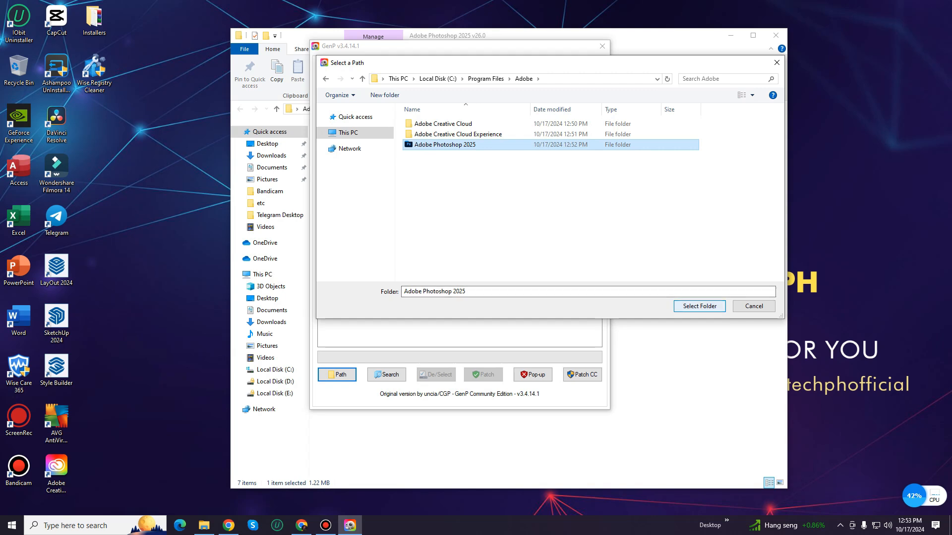
{"action": "left_click", "coordinate": [699, 306]}
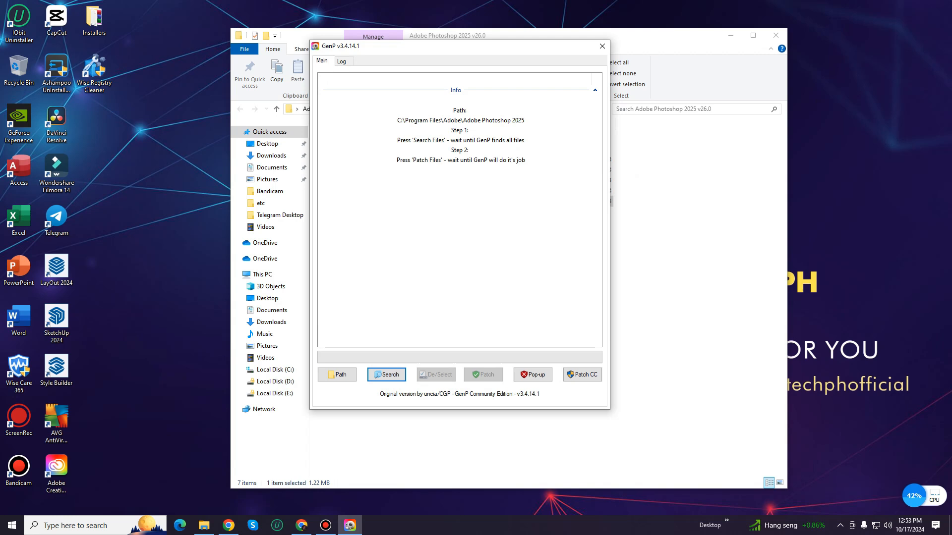
Search the chosen Photoshop folder for files and patch all the listed ones
{"action": "left_click", "coordinate": [386, 375]}
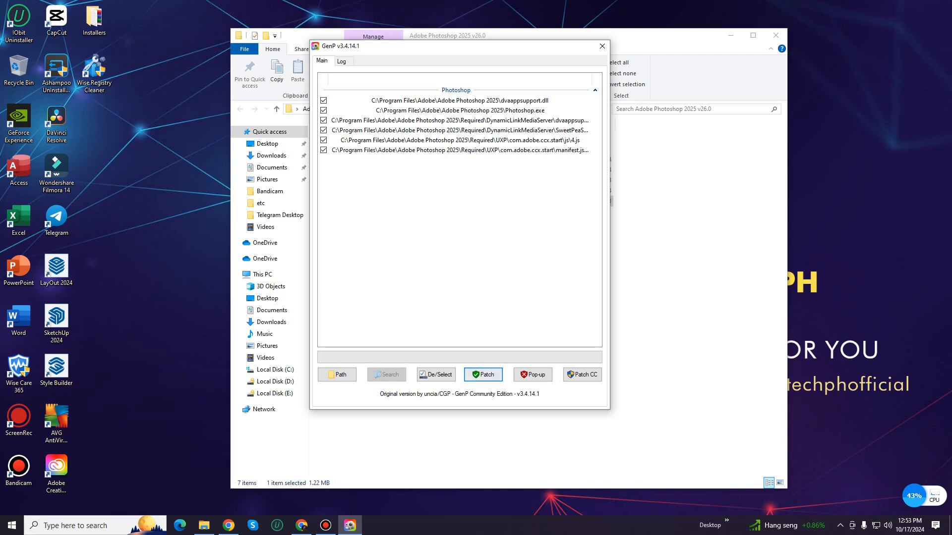
{"action": "left_click", "coordinate": [484, 375]}
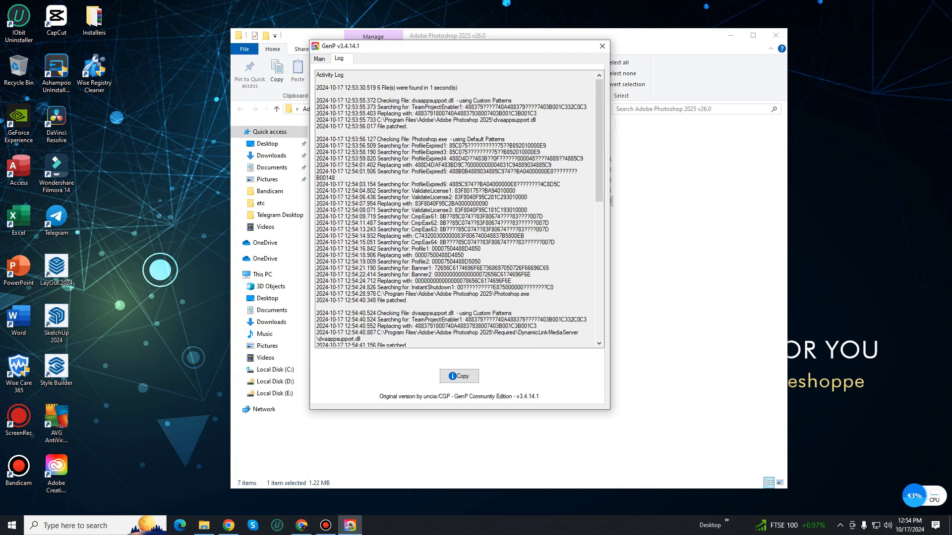
Run GenP's Pop-up and Patch CC operations, and close GenP
{"action": "left_click", "coordinate": [320, 59]}
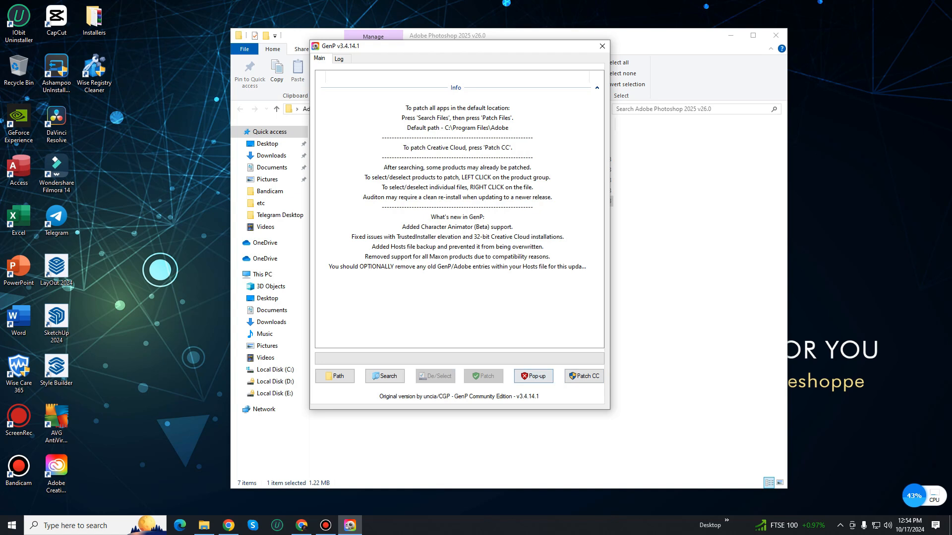
{"action": "left_click", "coordinate": [533, 376]}
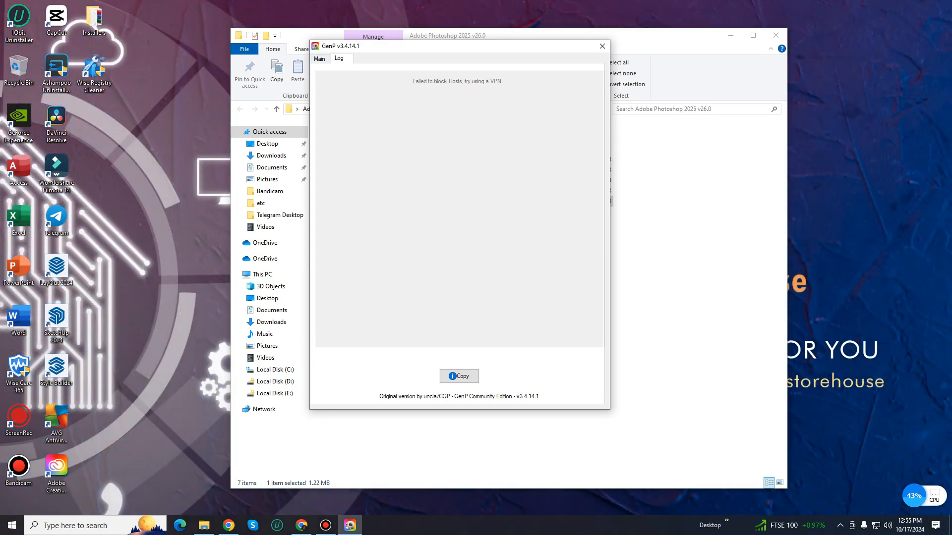
{"action": "left_click", "coordinate": [319, 58]}
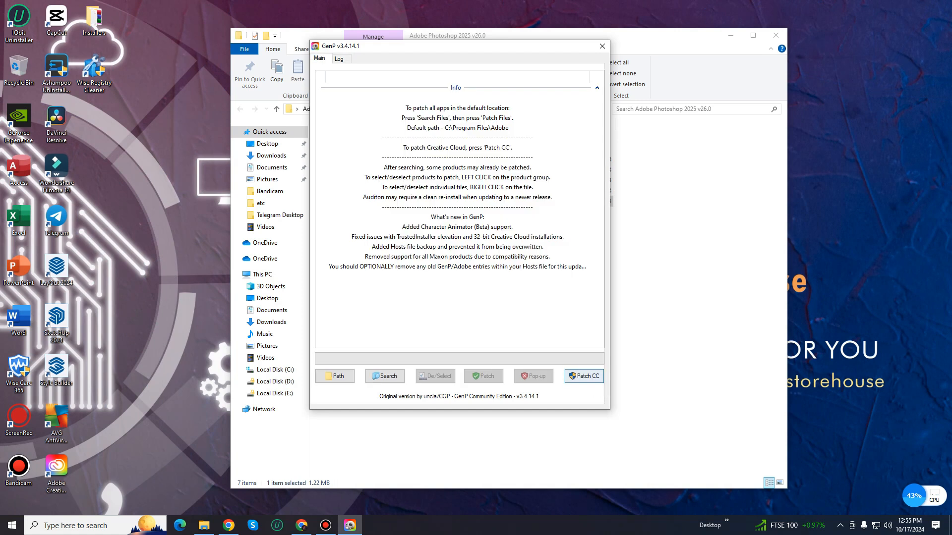
{"action": "left_click", "coordinate": [584, 375]}
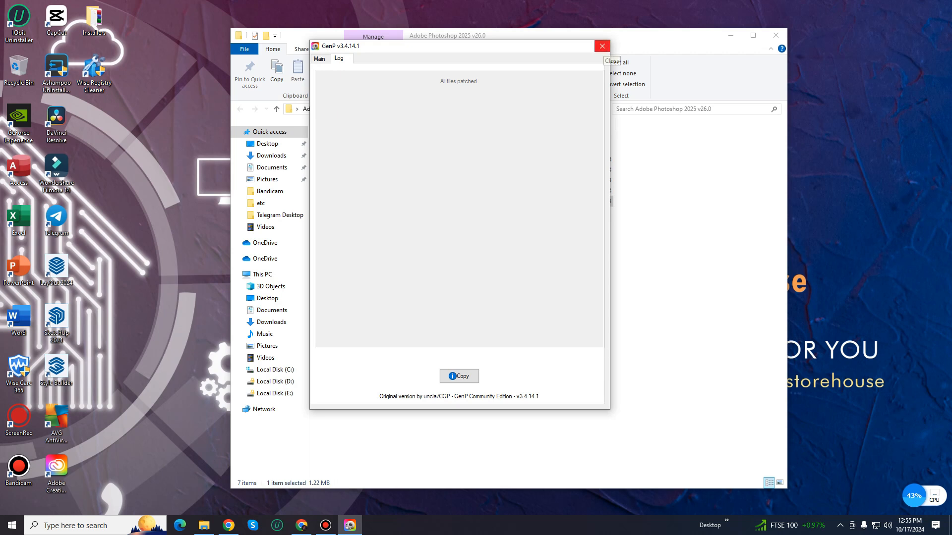
{"action": "left_click", "coordinate": [602, 46]}
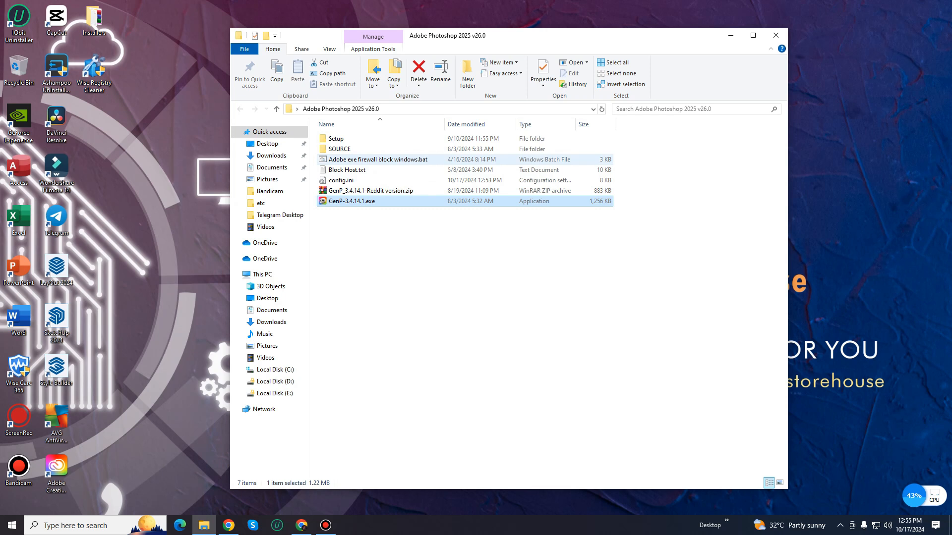
Run Adobe exe firewall block windows.bat as administrator, dismiss its console, and minimize the folder window
{"action": "left_click", "coordinate": [382, 160]}
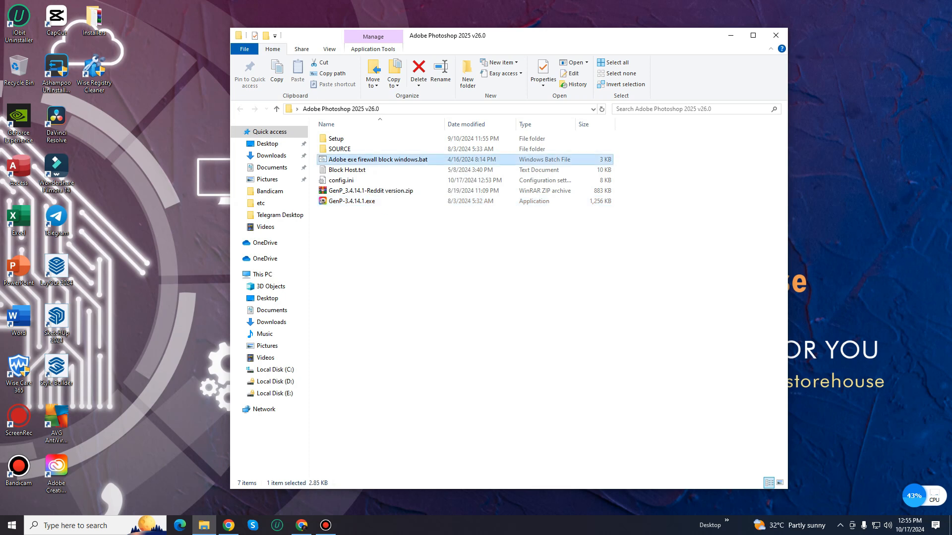
{"action": "right_click", "coordinate": [433, 159]}
{"action": "left_click", "coordinate": [477, 197]}
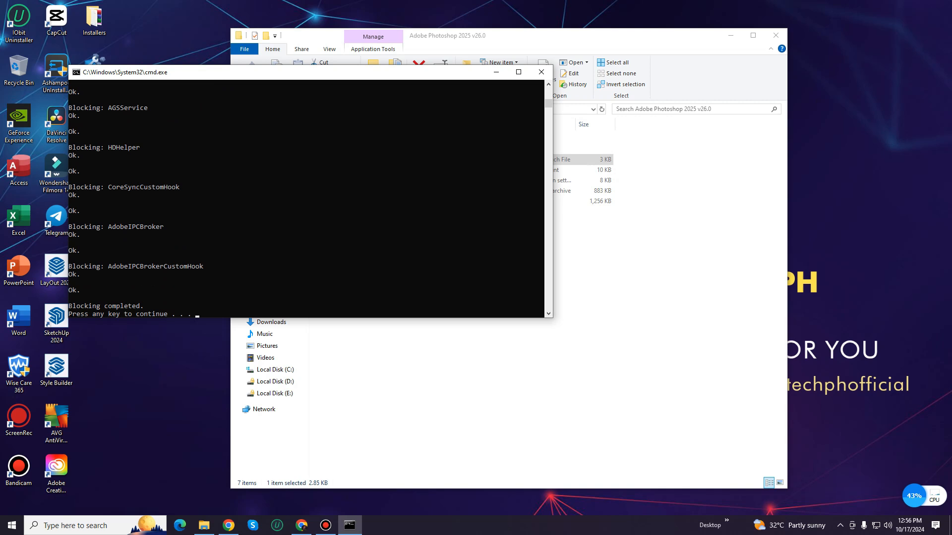
{"action": "key", "text": "Return"}
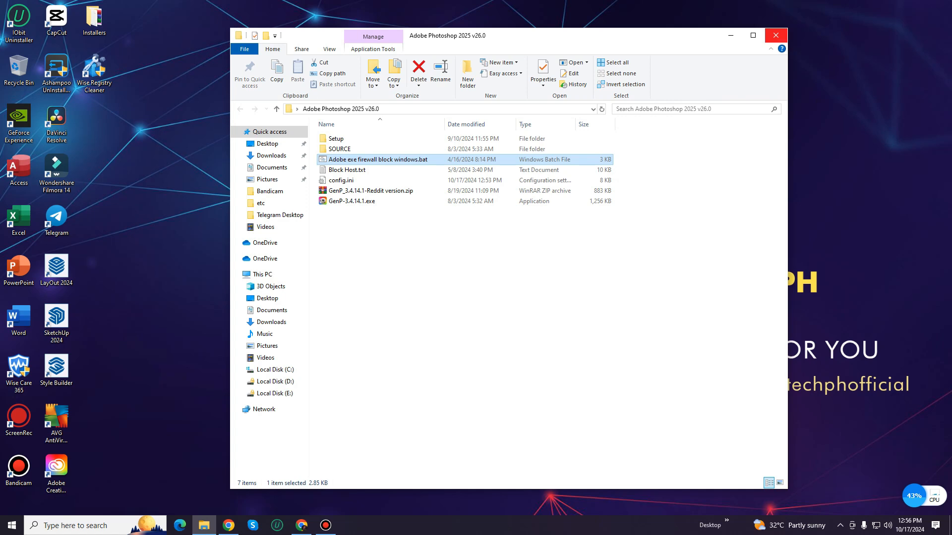
{"action": "left_click", "coordinate": [731, 36]}
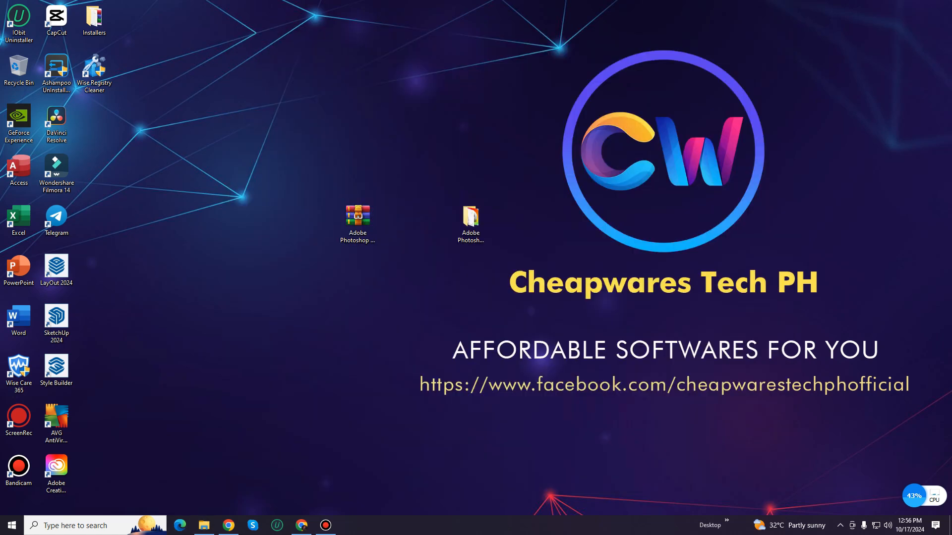
Turn AVG AntiVirus Free protection back on and open its main window
{"action": "left_click", "coordinate": [839, 525]}
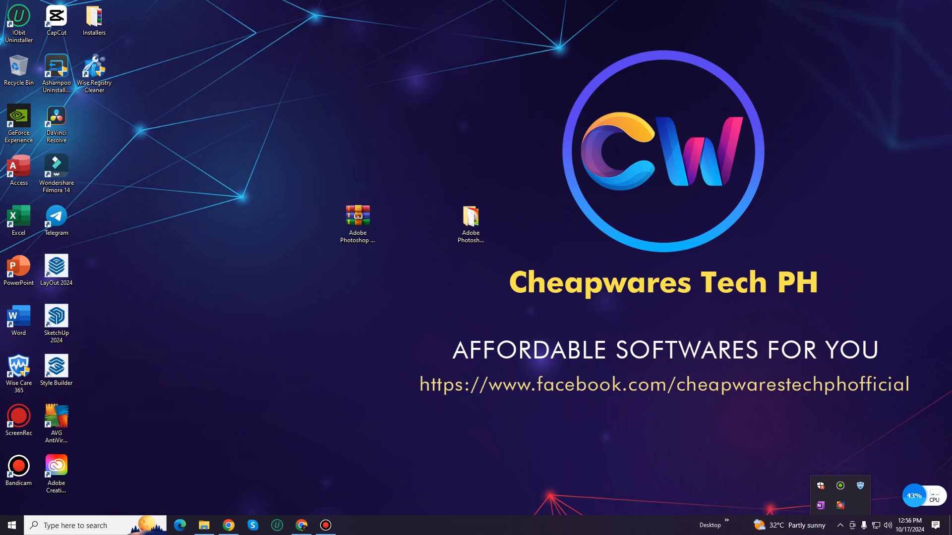
{"action": "left_click", "coordinate": [840, 505]}
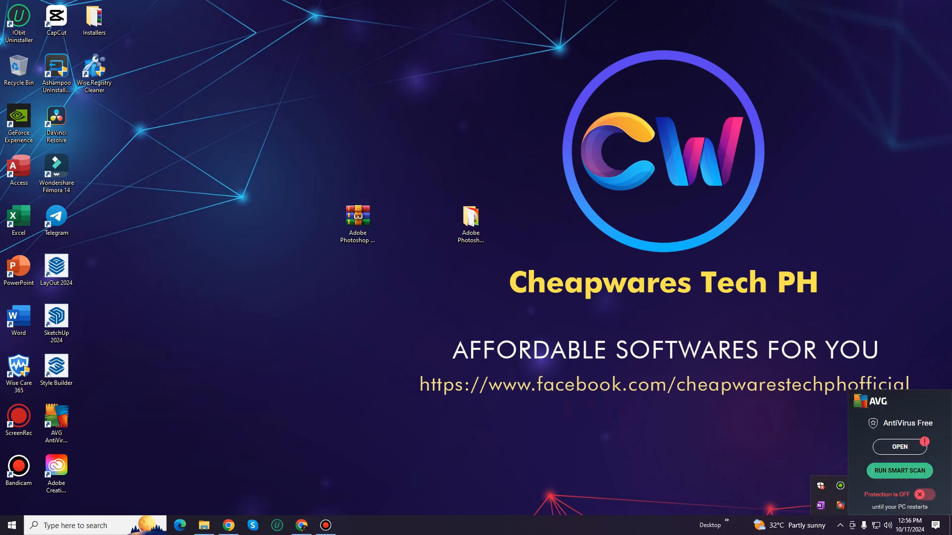
{"action": "left_click", "coordinate": [924, 495]}
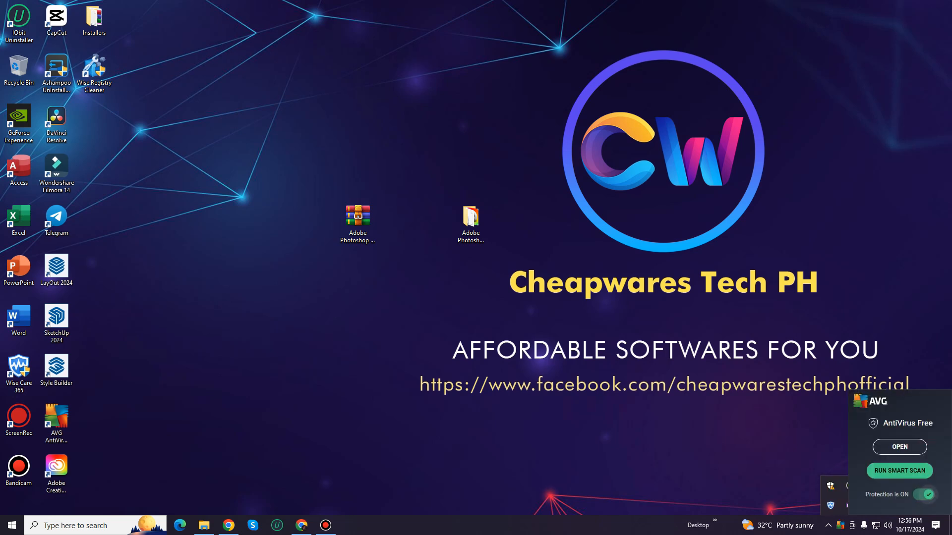
{"action": "left_click", "coordinate": [828, 525]}
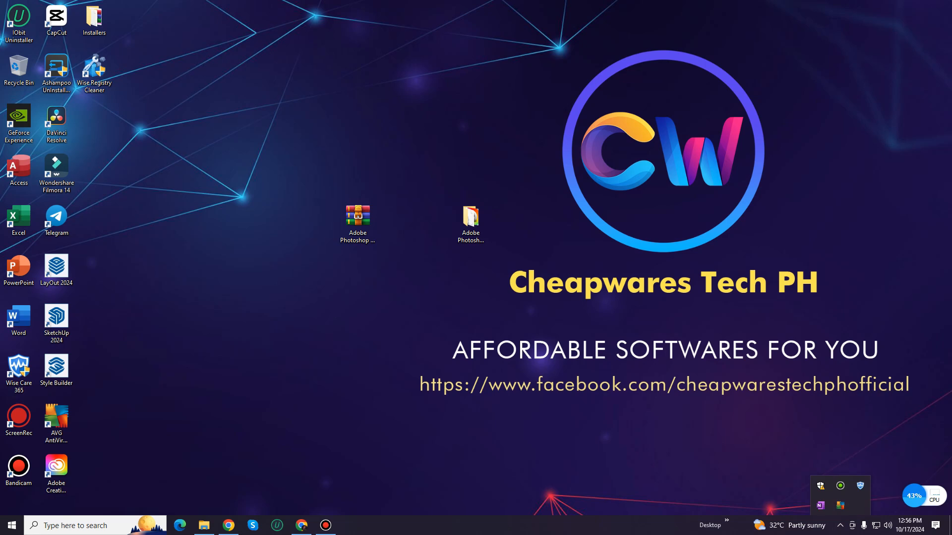
{"action": "double_click", "coordinate": [839, 505]}
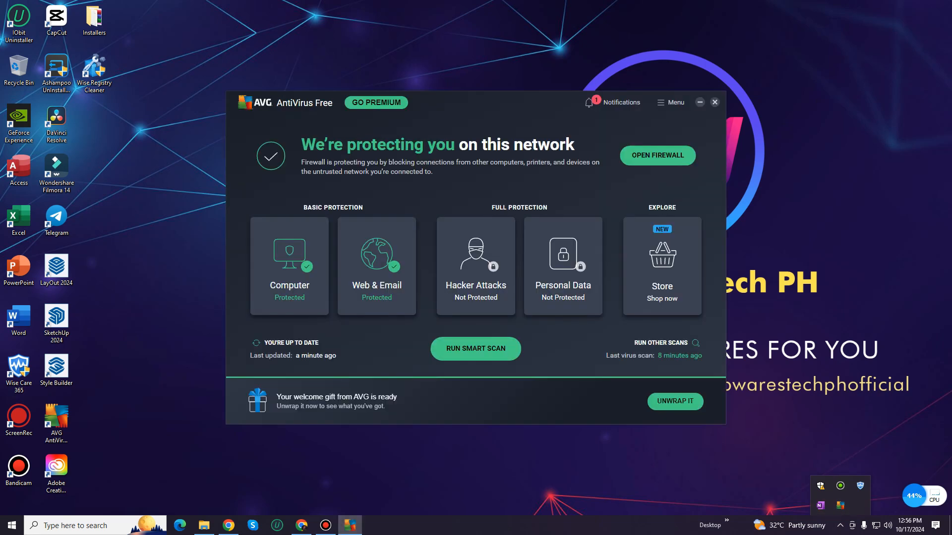
Search Windows for "ph", launch Adobe Photoshop 2025, and minimize it once its home screen loads
{"action": "left_click", "coordinate": [94, 526]}
{"action": "type", "text": "ph"}
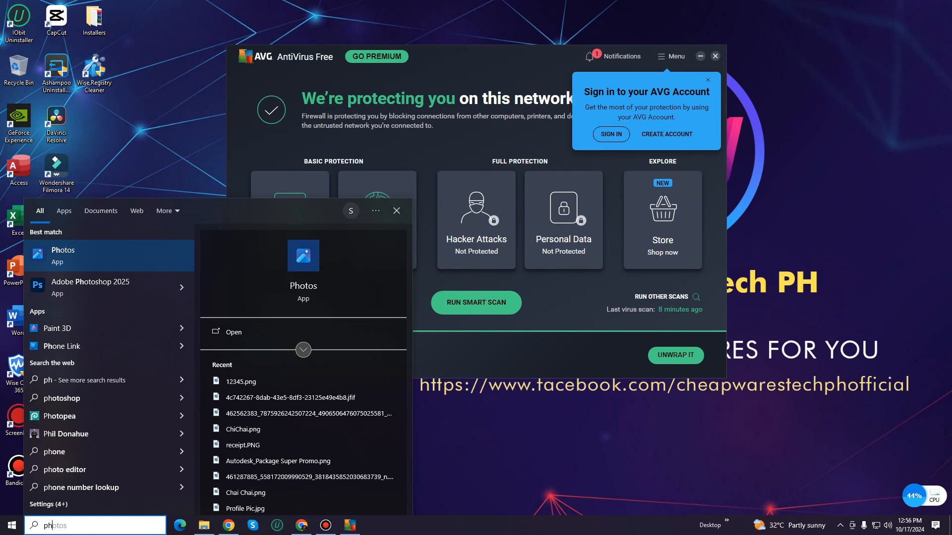
{"action": "left_click", "coordinate": [97, 288]}
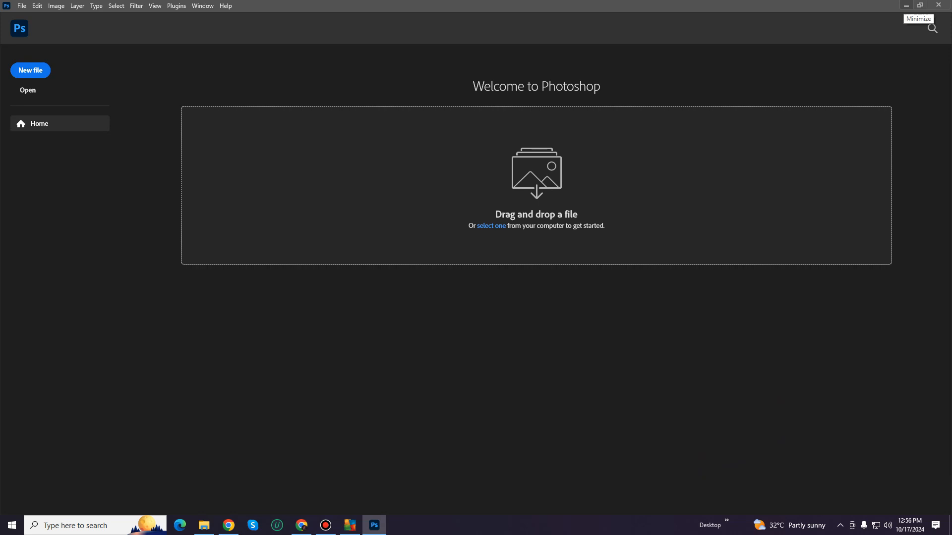
{"action": "left_click", "coordinate": [906, 5]}
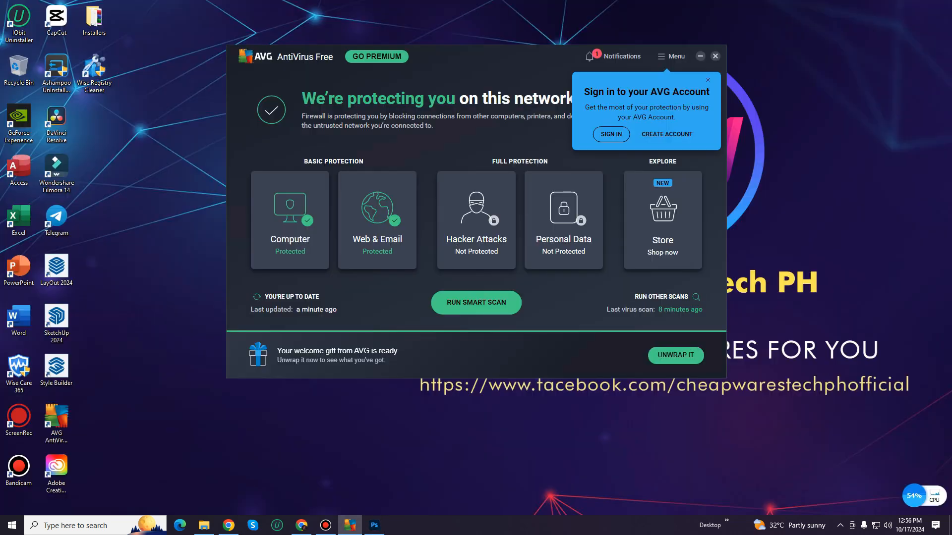
Dismiss the account sign-in prompt and open the application rules of AVG's Enhanced Firewall from the Basic protection settings
{"action": "left_click", "coordinate": [708, 80]}
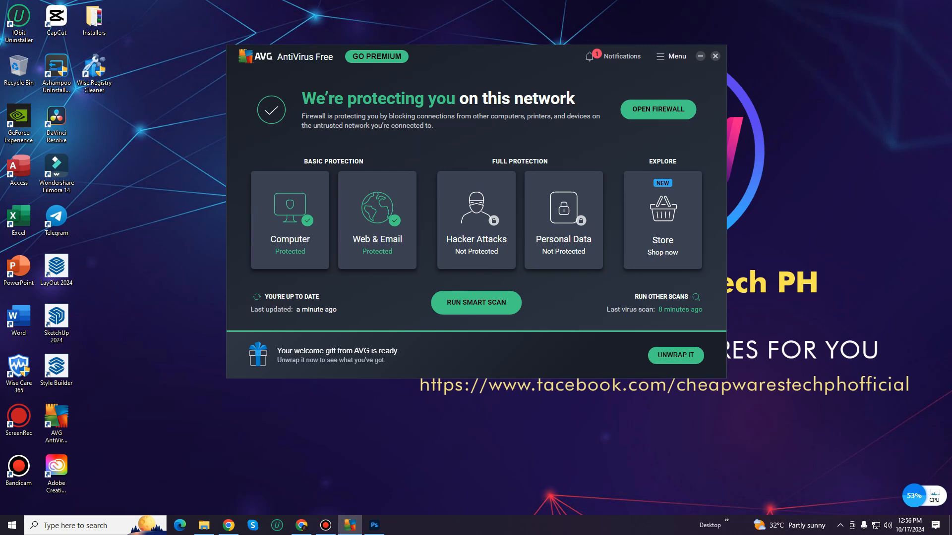
{"action": "left_click", "coordinate": [671, 56]}
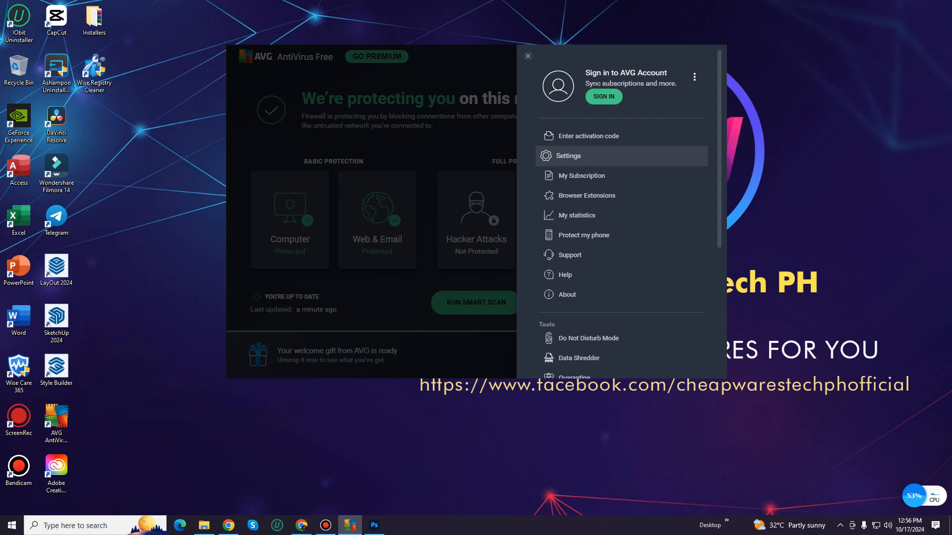
{"action": "left_click", "coordinate": [568, 156]}
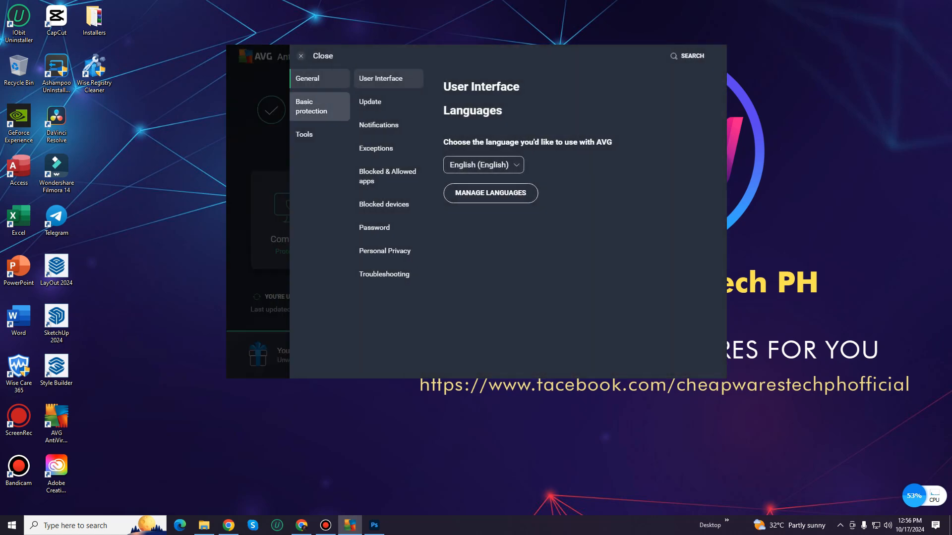
{"action": "left_click", "coordinate": [319, 106]}
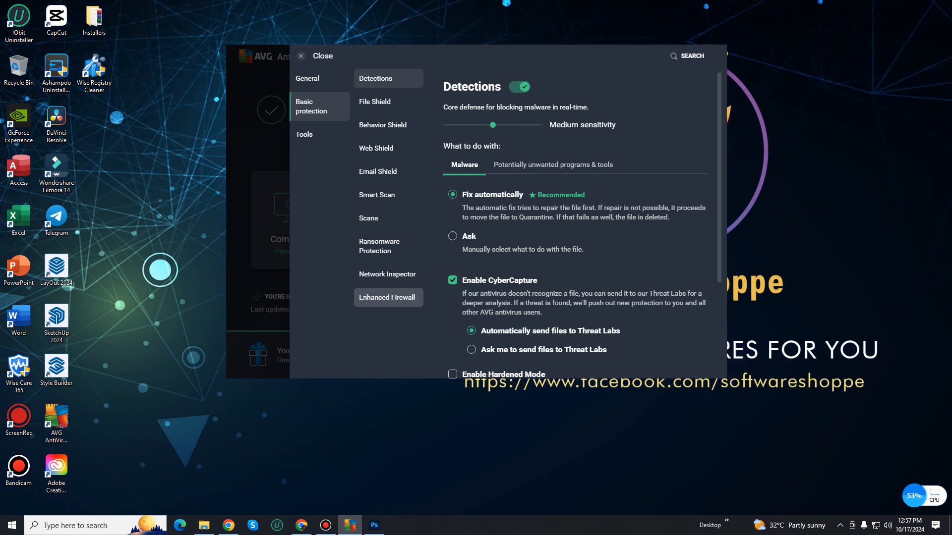
{"action": "left_click", "coordinate": [388, 297]}
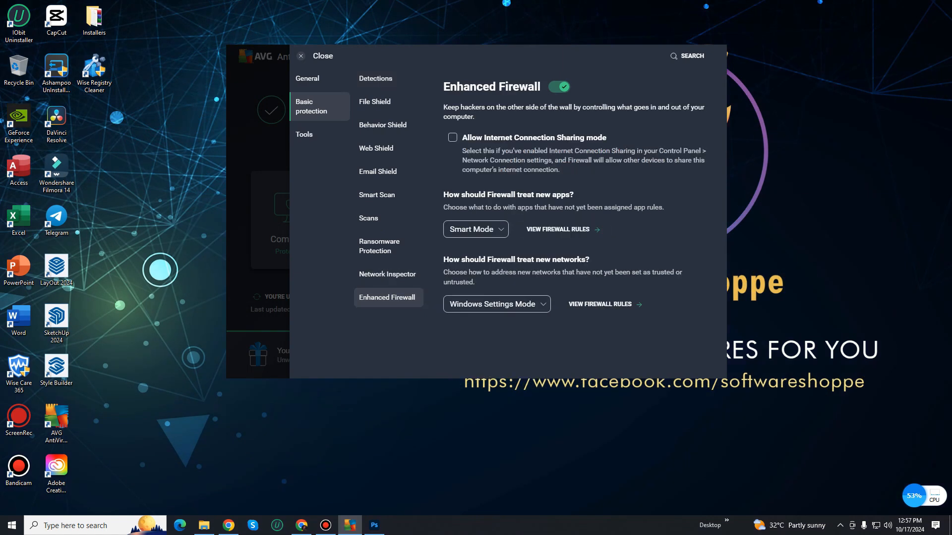
{"action": "left_click", "coordinate": [559, 229]}
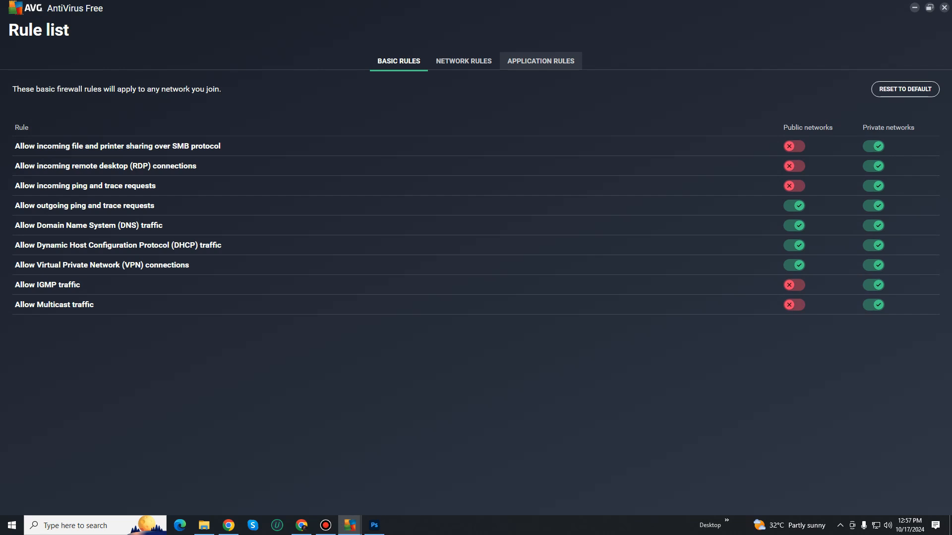
{"action": "left_click", "coordinate": [540, 60]}
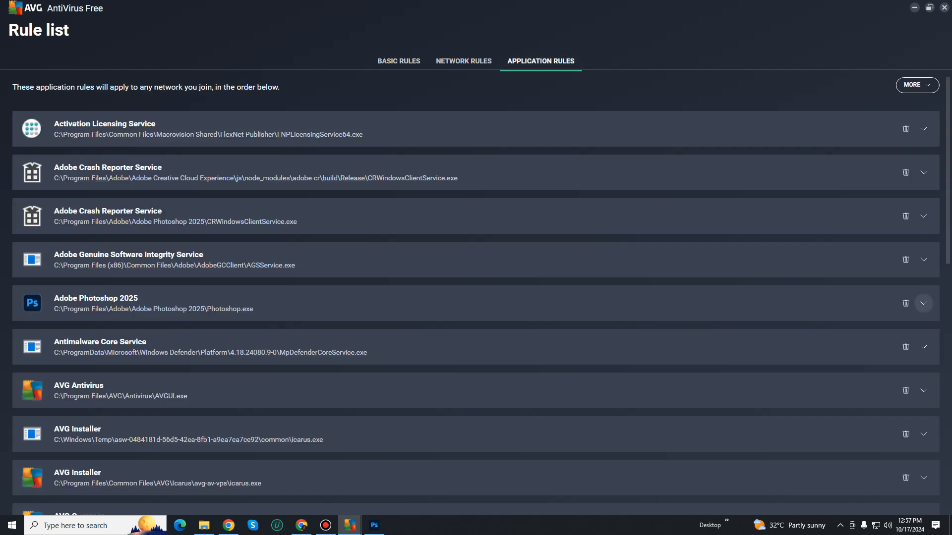
Expand the Adobe Photoshop 2025 application rules and disable its Internet Out and Default Rule entries
{"action": "left_click", "coordinate": [923, 303]}
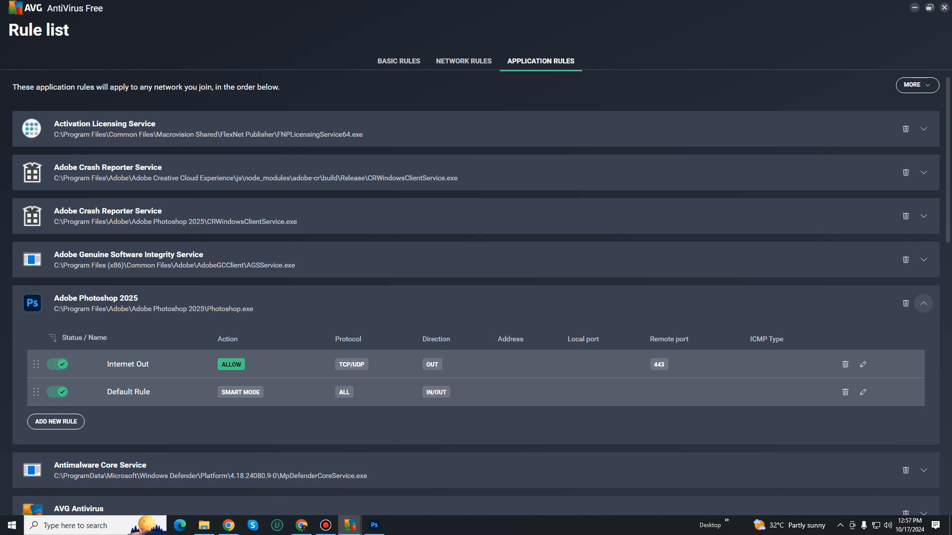
{"action": "left_click", "coordinate": [57, 364]}
{"action": "left_click", "coordinate": [58, 392]}
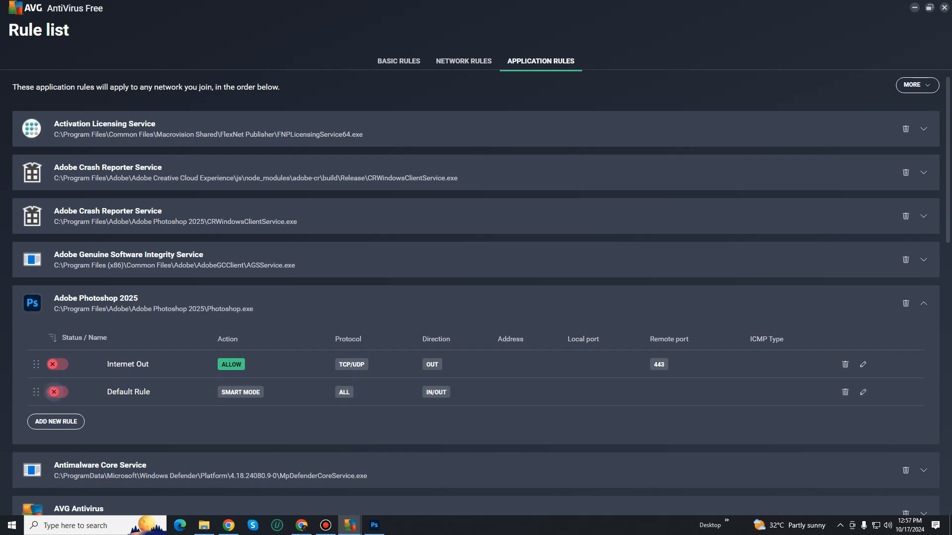
Add a firewall rule for Adobe Photoshop 2025 named "Block PS" with action Block, protocol All and direction In/Out
{"action": "left_click", "coordinate": [56, 421]}
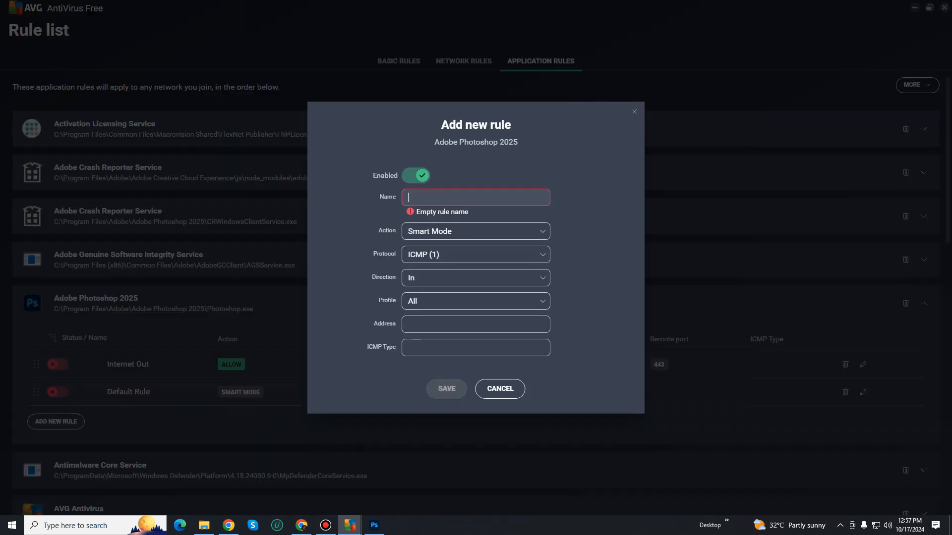
{"action": "type", "text": "Block "}
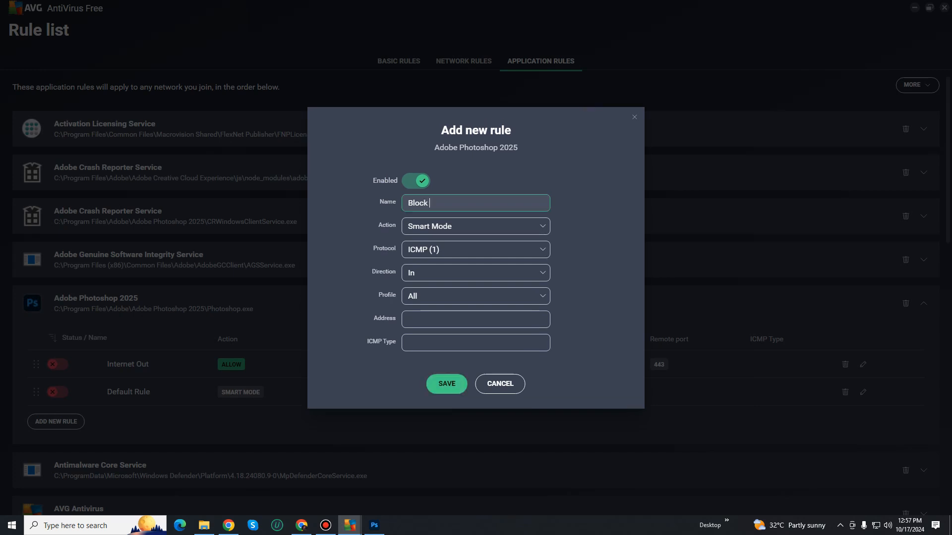
{"action": "type", "text": "PS"}
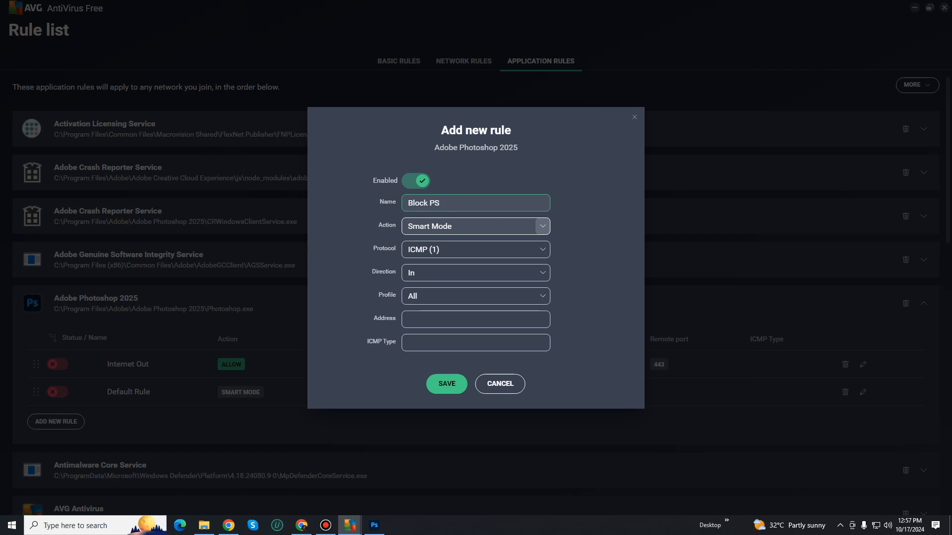
{"action": "left_click", "coordinate": [543, 226]}
{"action": "left_click", "coordinate": [436, 260]}
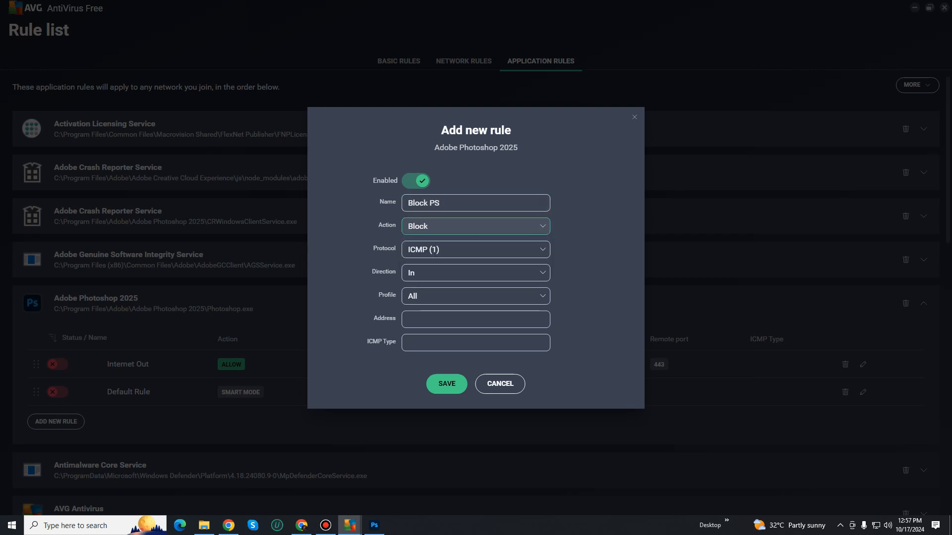
{"action": "left_click", "coordinate": [543, 250]}
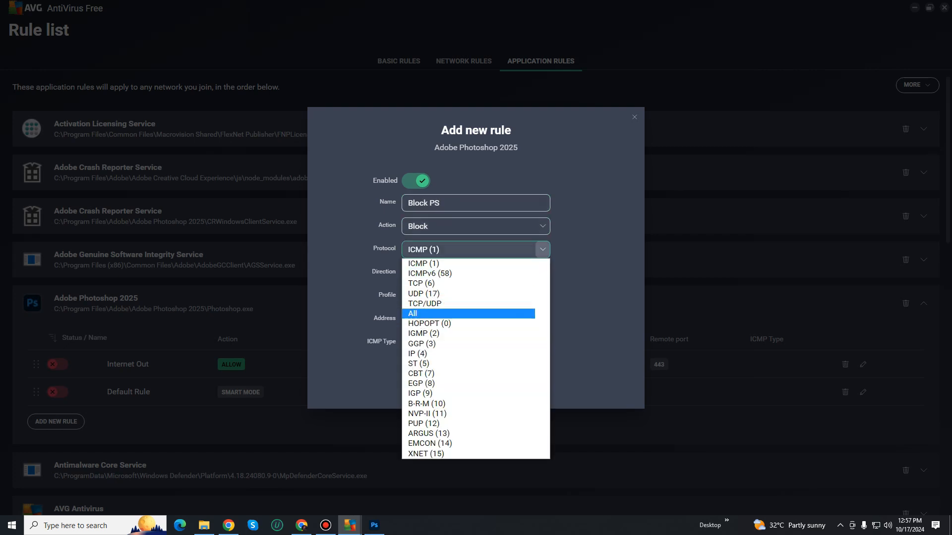
{"action": "left_click", "coordinate": [468, 314]}
{"action": "left_click", "coordinate": [543, 284]}
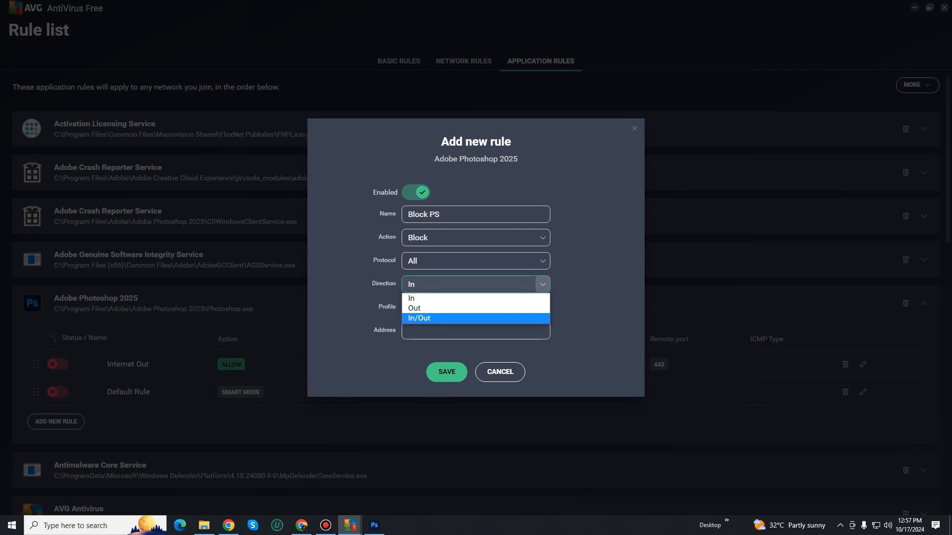
{"action": "left_click", "coordinate": [516, 318]}
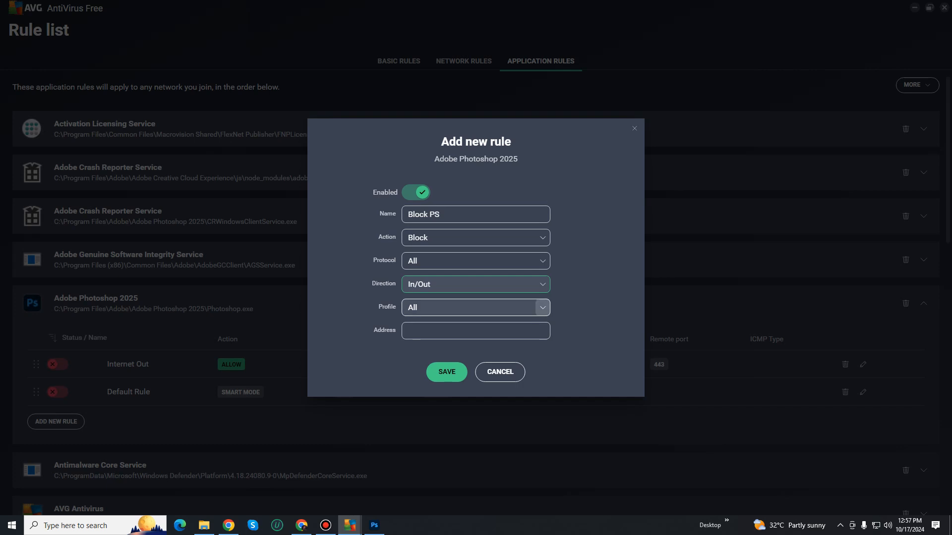
{"action": "left_click", "coordinate": [447, 371]}
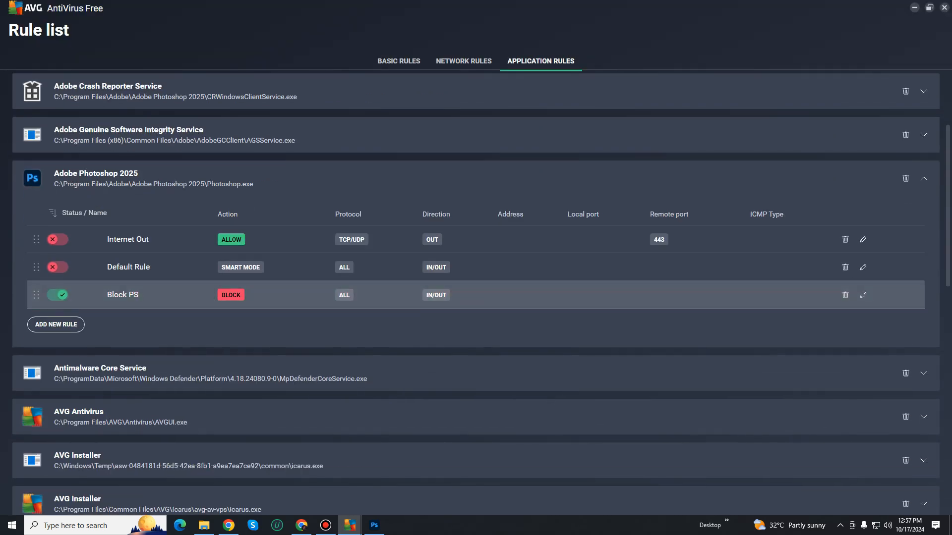
Delete the Internet Out and Default Rule entries from the Adobe Photoshop 2025 application rules
{"action": "left_click", "coordinate": [845, 240]}
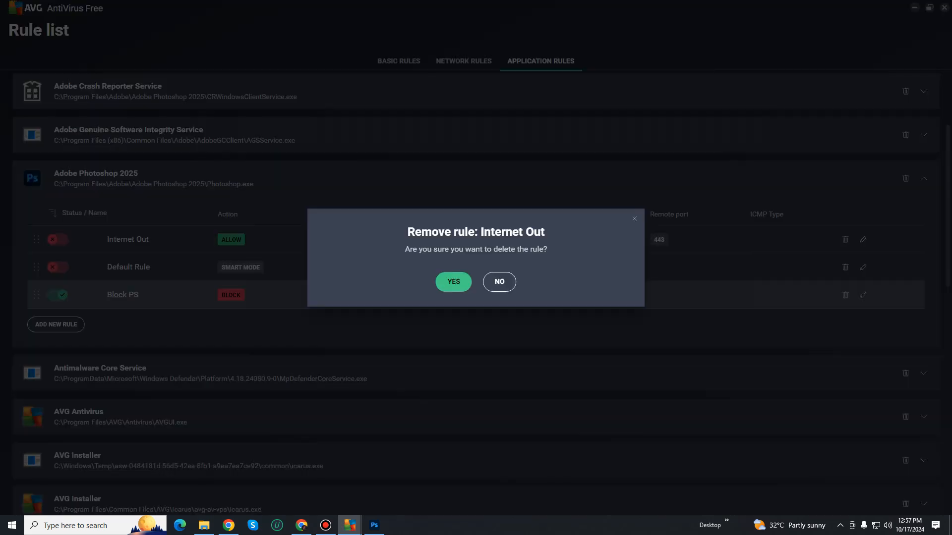
{"action": "left_click", "coordinate": [454, 282]}
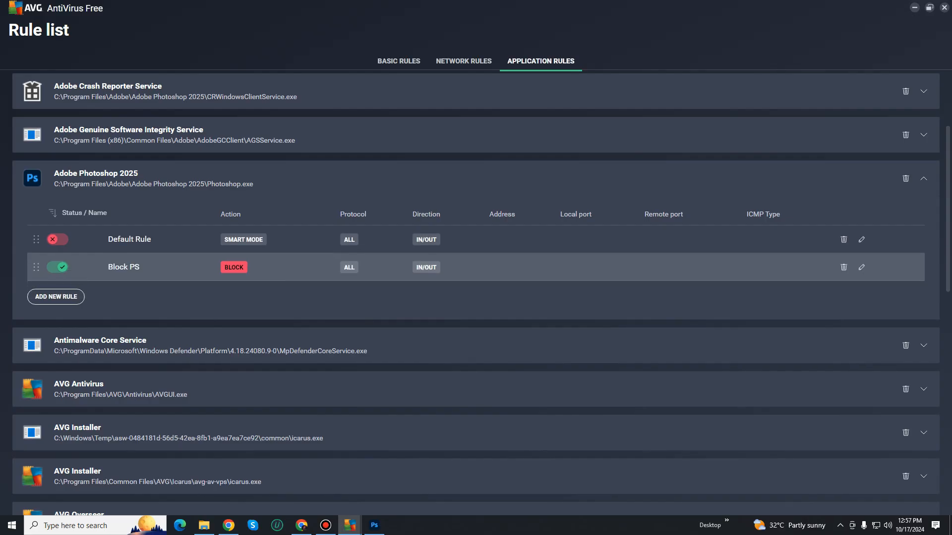
{"action": "left_click", "coordinate": [843, 240]}
{"action": "left_click", "coordinate": [453, 281]}
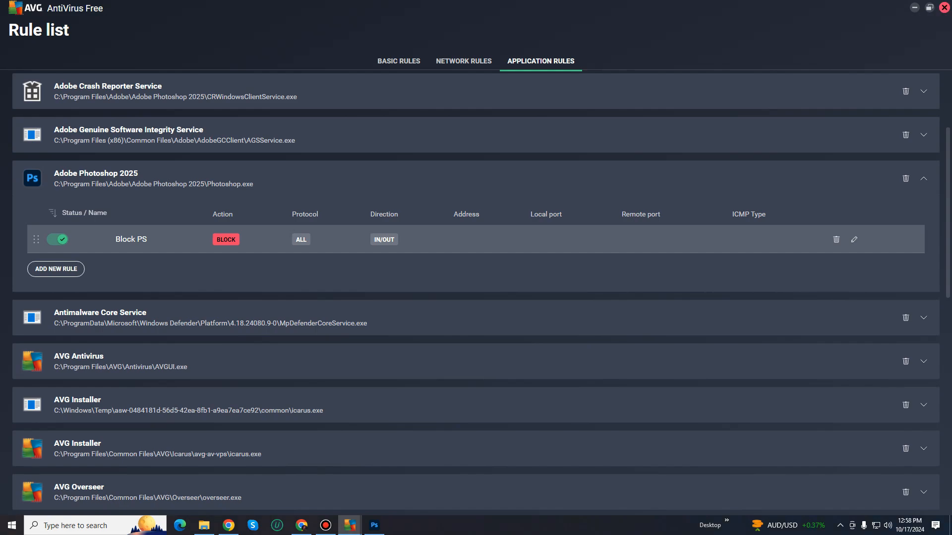
Close the firewall rule list, the settings and the AVG AntiVirus Free main window
{"action": "left_click", "coordinate": [944, 8]}
{"action": "left_click", "coordinate": [313, 56]}
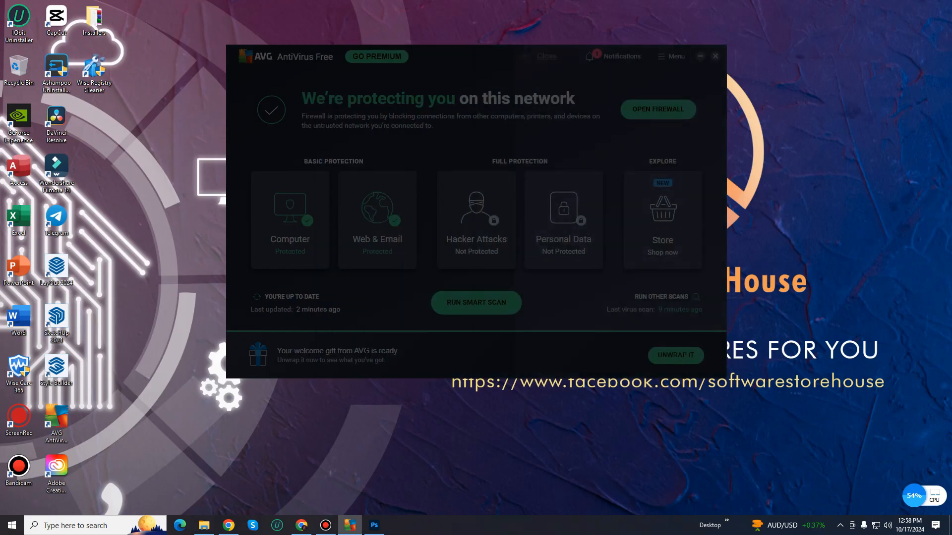
{"action": "left_click", "coordinate": [716, 56]}
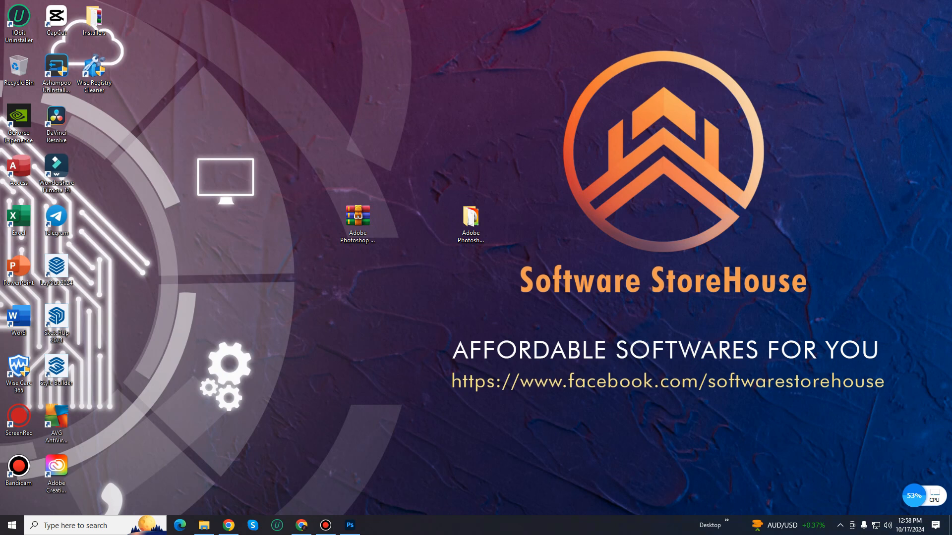
{"action": "left_click", "coordinate": [326, 525]}
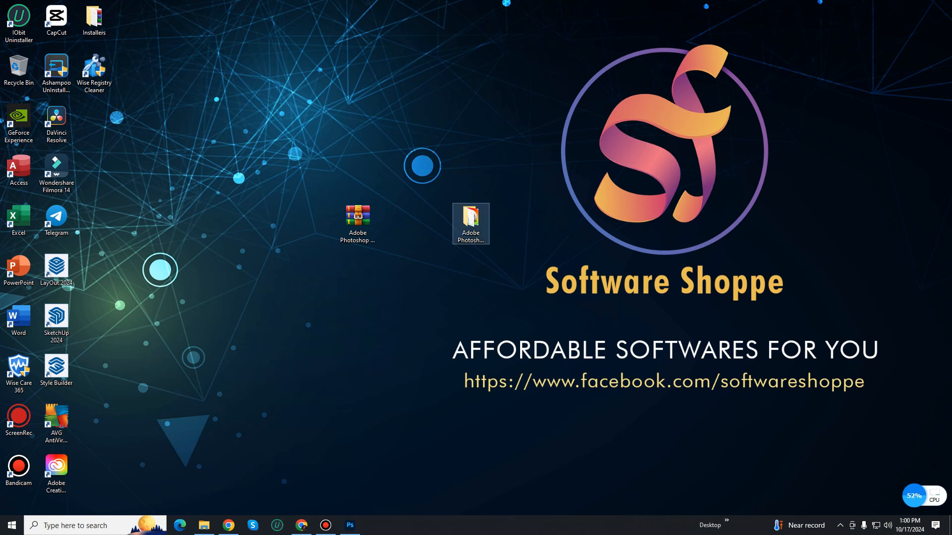
Open Block Host.txt from the Adobe Photoshop 2025 v26.0 folder on the desktop
{"action": "left_click", "coordinate": [471, 221]}
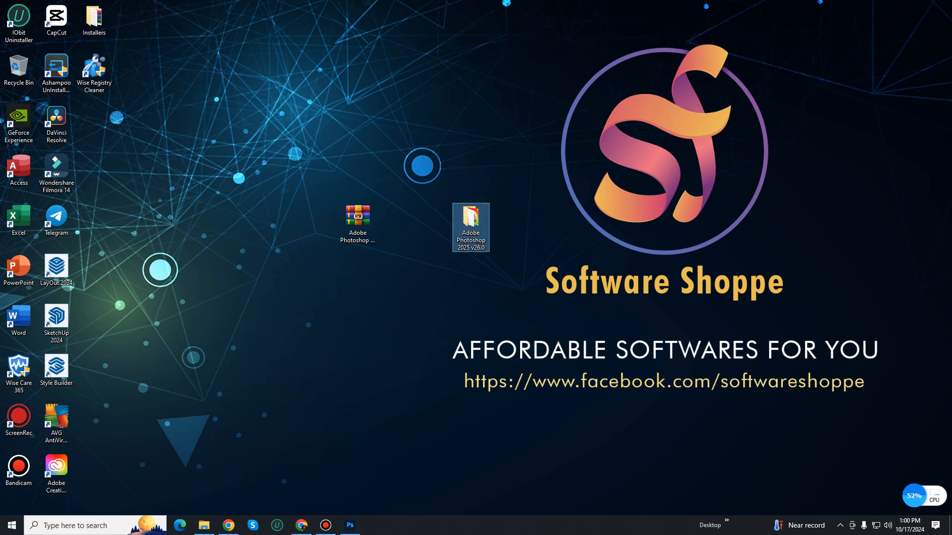
{"action": "double_click", "coordinate": [471, 221]}
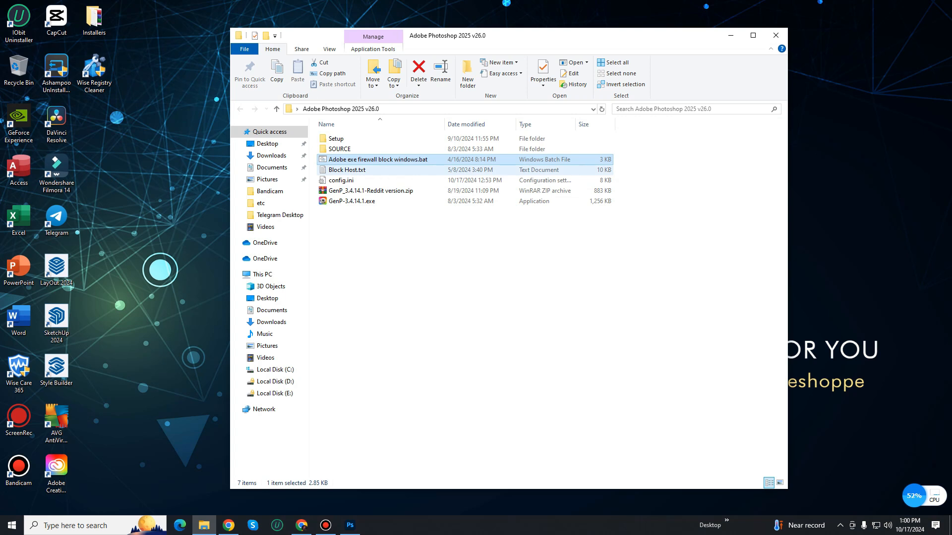
{"action": "double_click", "coordinate": [349, 170]}
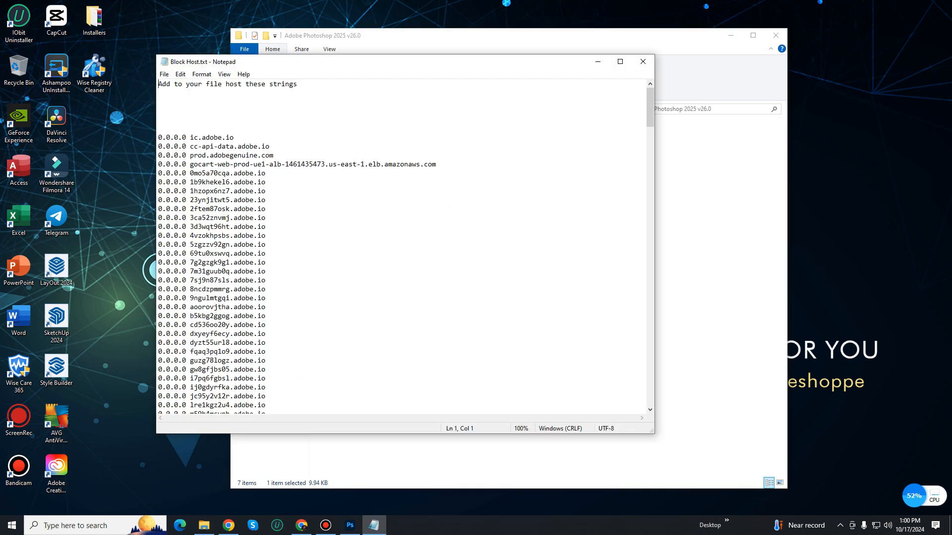
Copy all the 0.0.0.0 host entries in Block Host.txt, from ic.adobe.io through the last line, and close the file
{"action": "left_click_drag", "start_coordinate": [158, 137], "coordinate": [322, 405]}
{"action": "scroll", "coordinate": [320, 368], "scroll_direction": "down", "scroll_amount": 10}
{"action": "scroll", "coordinate": [322, 370], "scroll_direction": "down", "scroll_amount": 11}
{"action": "scroll", "coordinate": [323, 378], "scroll_direction": "down", "scroll_amount": 20}
{"action": "scroll", "coordinate": [322, 376], "scroll_direction": "down", "scroll_amount": 15}
{"action": "scroll", "coordinate": [323, 406], "scroll_direction": "down", "scroll_amount": 20}
{"action": "scroll", "coordinate": [322, 397], "scroll_direction": "down", "scroll_amount": 9}
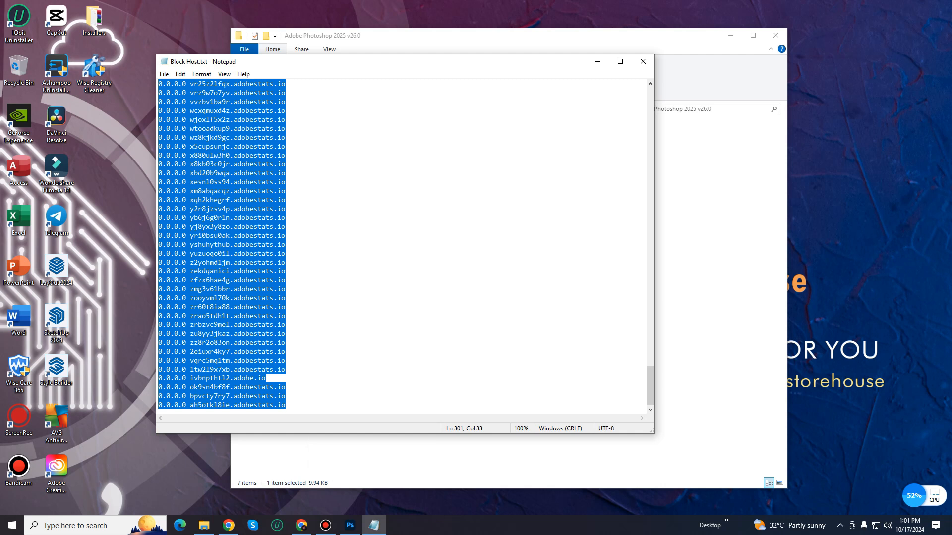
{"action": "right_click", "coordinate": [234, 242]}
{"action": "left_click", "coordinate": [258, 272]}
{"action": "left_click", "coordinate": [643, 62]}
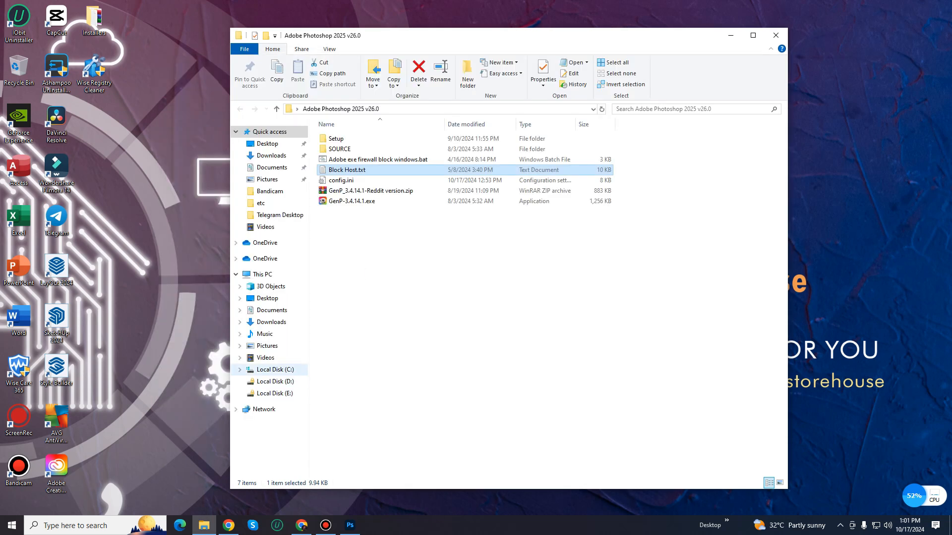
Browse to the C:\Windows\System32\drivers\etc folder
{"action": "left_click", "coordinate": [275, 370]}
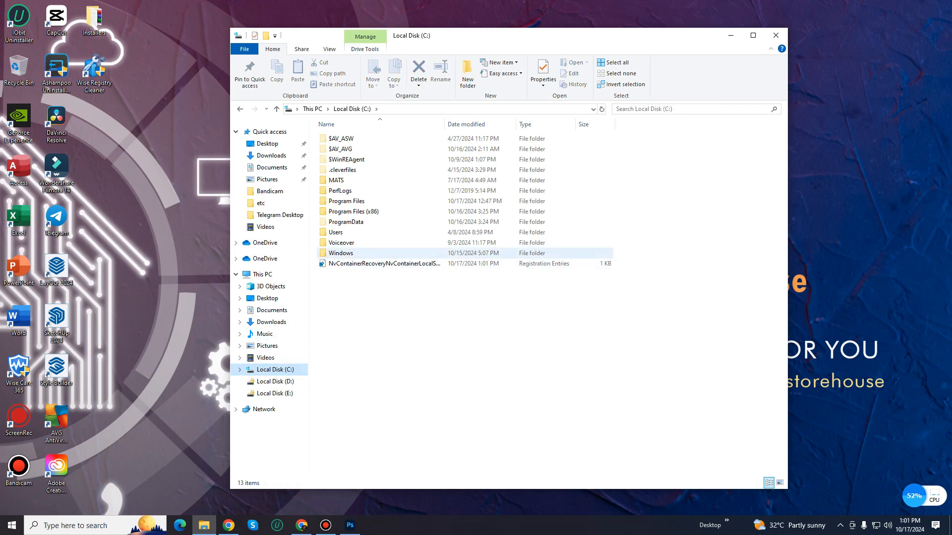
{"action": "double_click", "coordinate": [341, 253]}
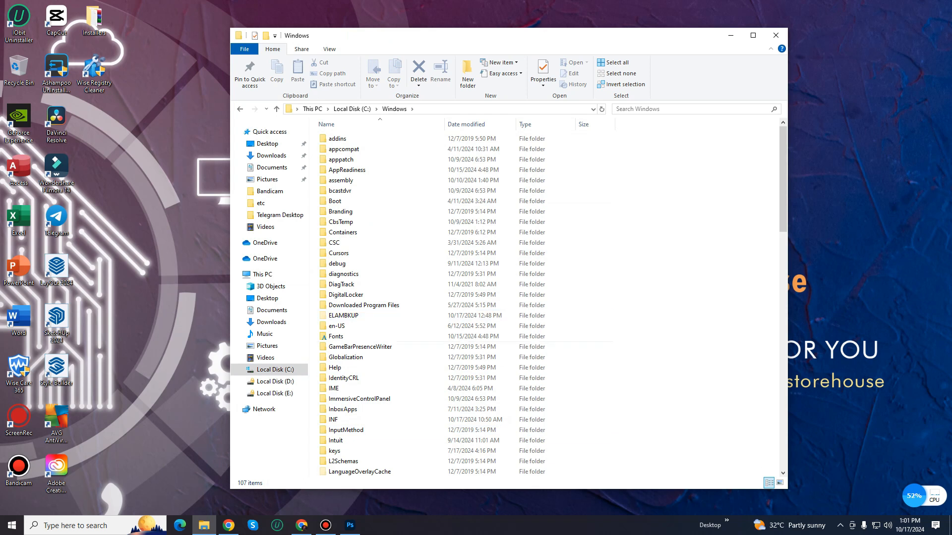
{"action": "scroll", "coordinate": [367, 380], "scroll_direction": "down", "scroll_amount": 12}
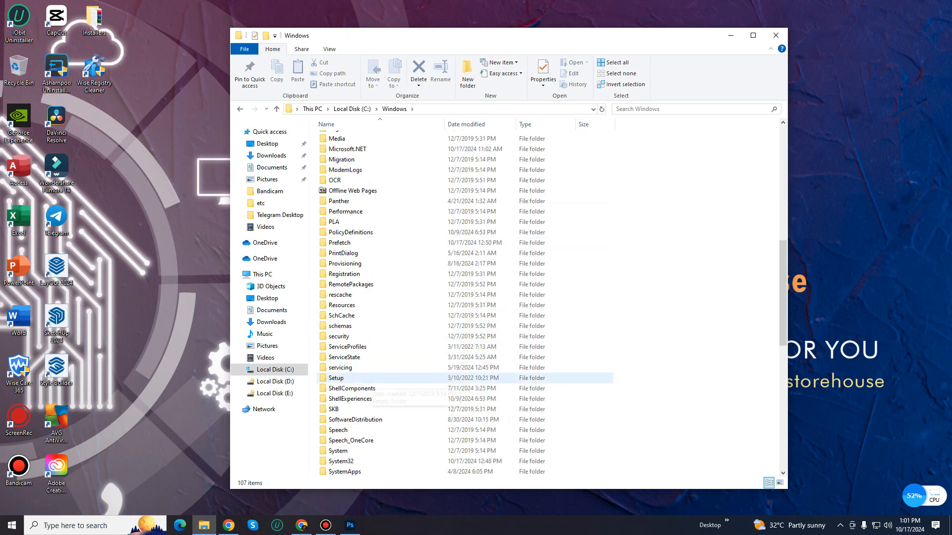
{"action": "scroll", "coordinate": [357, 392], "scroll_direction": "down", "scroll_amount": 2}
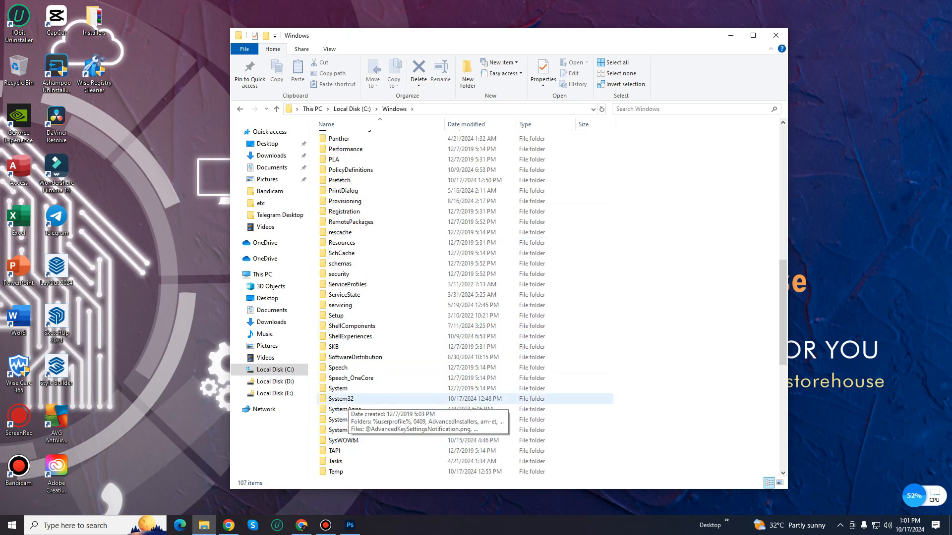
{"action": "double_click", "coordinate": [341, 399]}
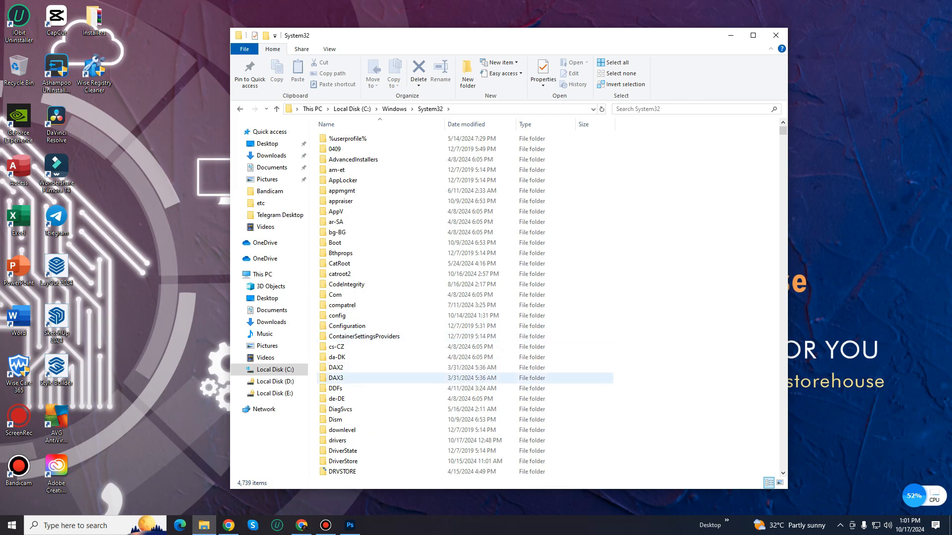
{"action": "double_click", "coordinate": [340, 441]}
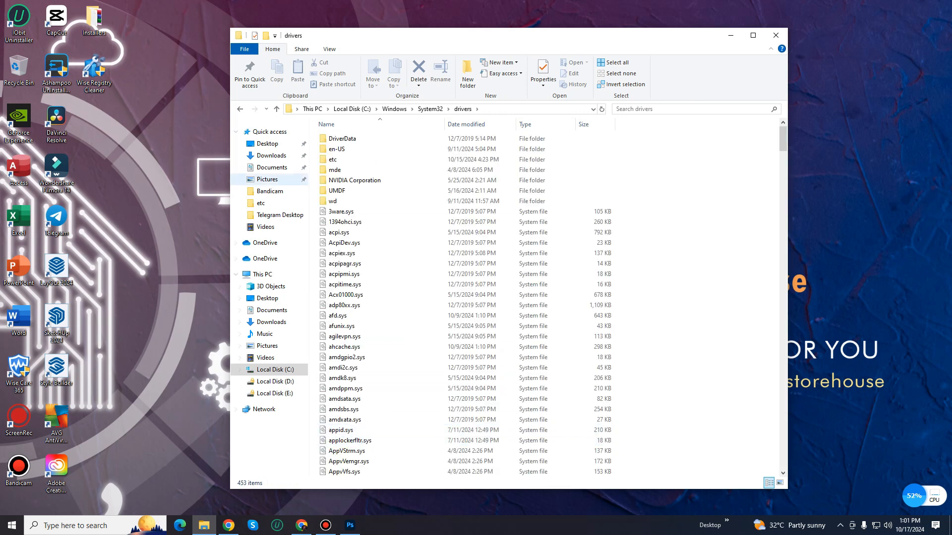
{"action": "double_click", "coordinate": [333, 159]}
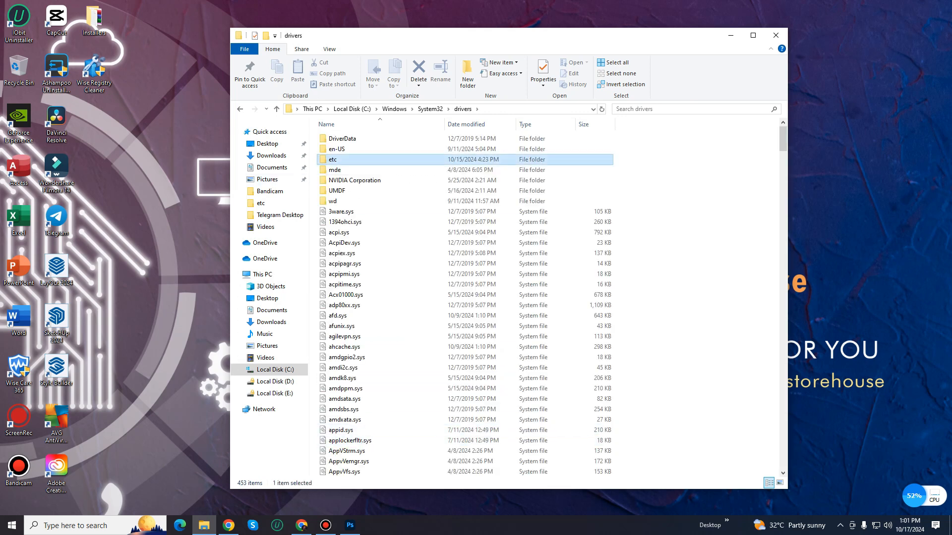
Open the hosts file's security properties and bring up its permissions for editing
{"action": "left_click", "coordinate": [352, 139]}
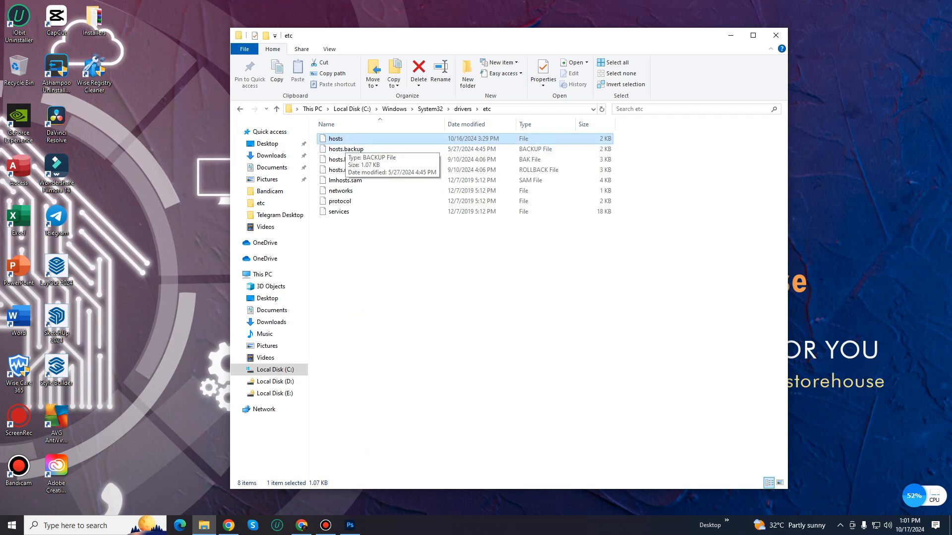
{"action": "right_click", "coordinate": [356, 140]}
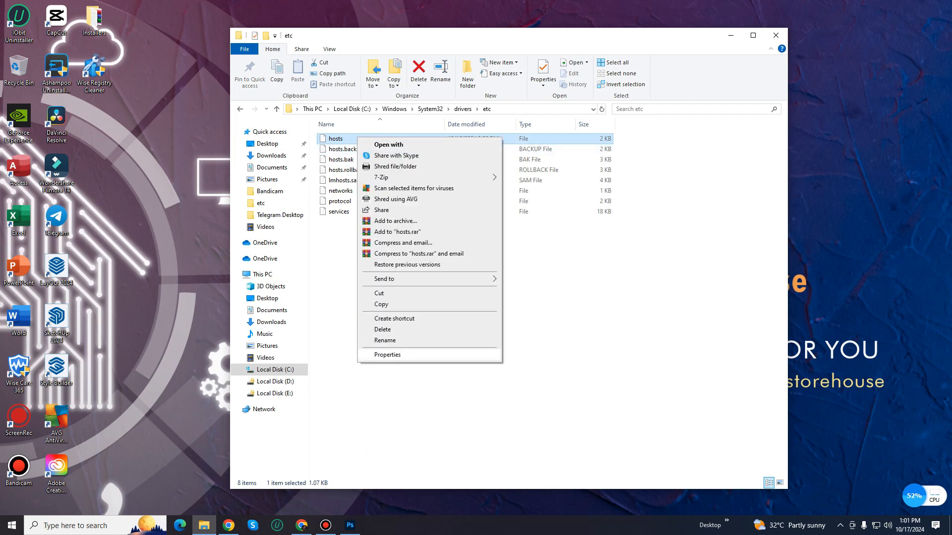
{"action": "left_click", "coordinate": [387, 355]}
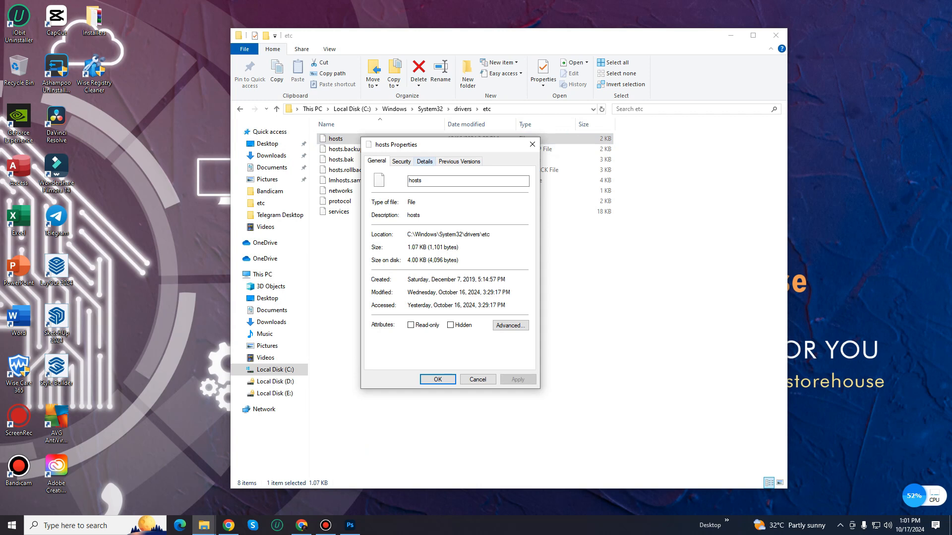
{"action": "left_click", "coordinate": [401, 161]}
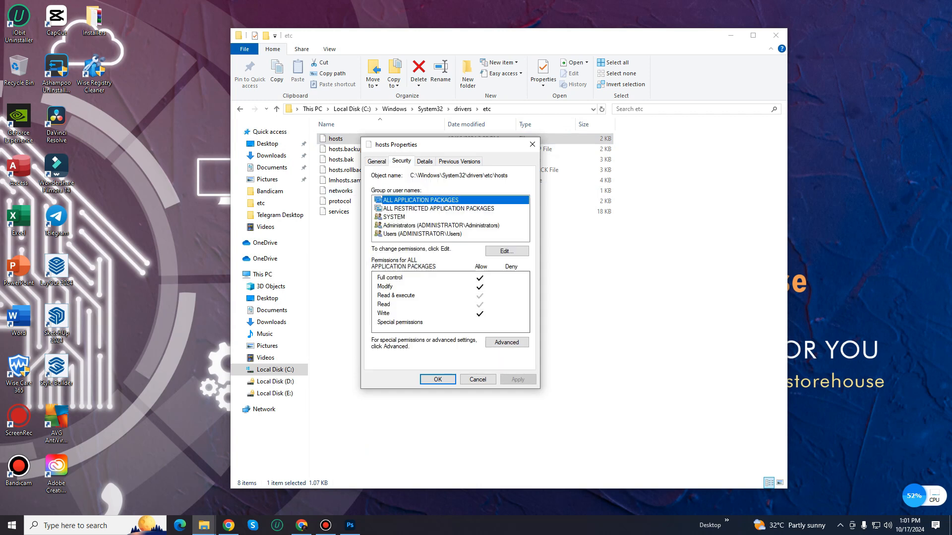
{"action": "left_click", "coordinate": [506, 251]}
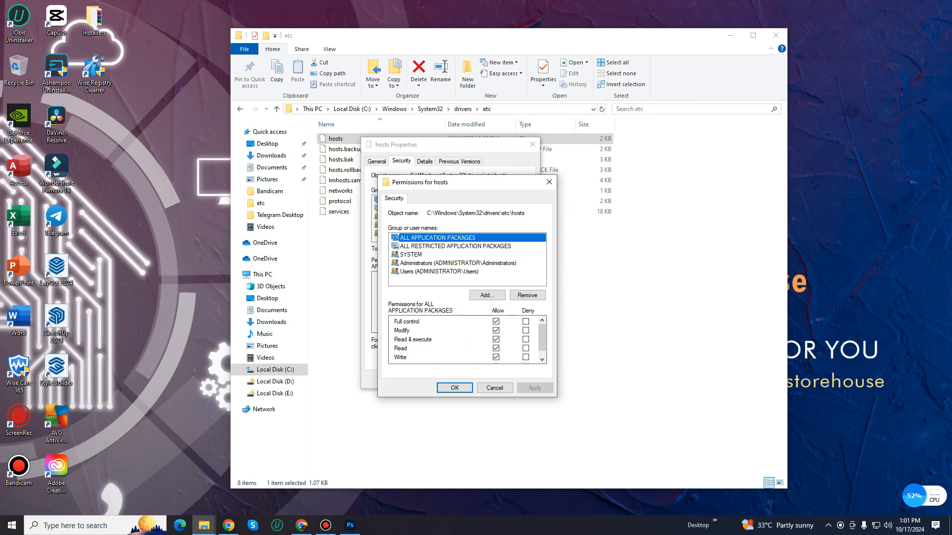
Check the hosts permissions of the restricted application packages, SYSTEM, Administrators and Users groups, and close both permission dialogs
{"action": "left_click", "coordinate": [455, 246]}
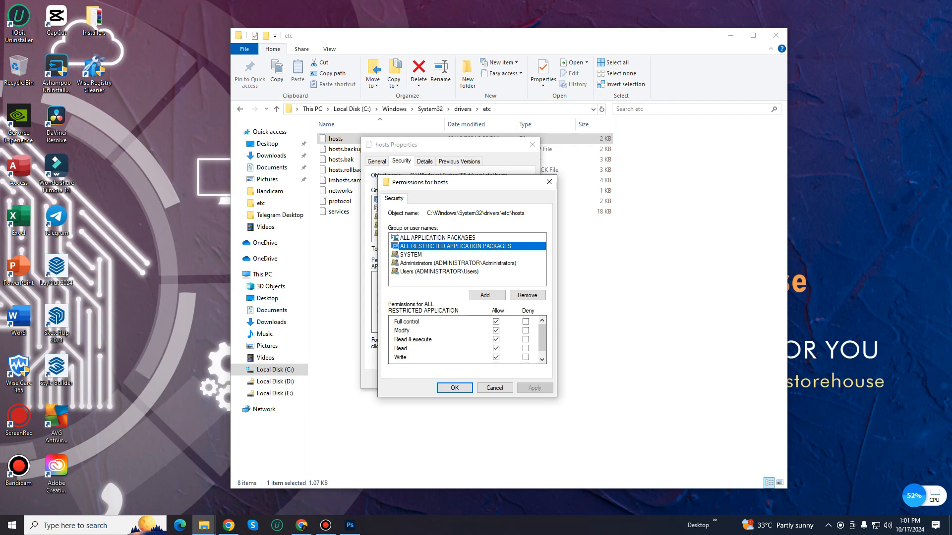
{"action": "left_click", "coordinate": [411, 255]}
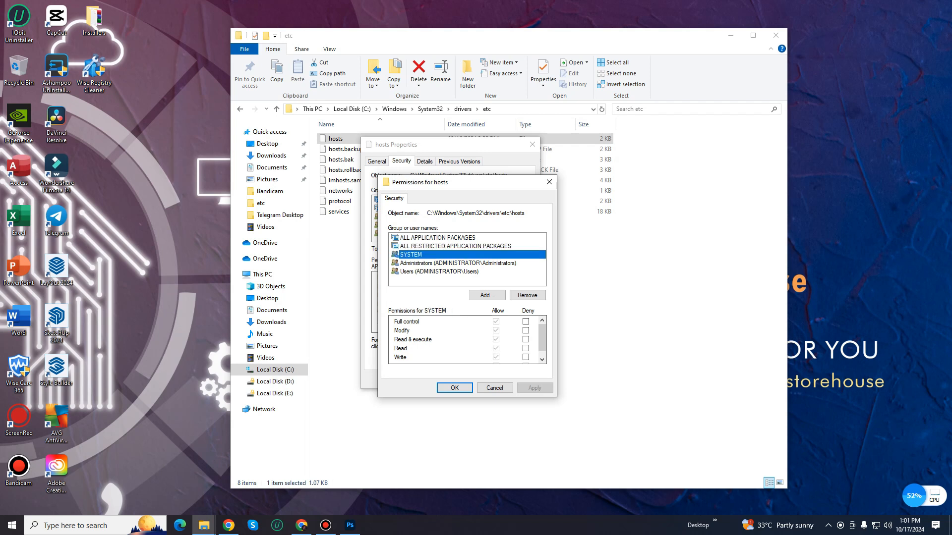
{"action": "left_click", "coordinate": [457, 263]}
{"action": "left_click", "coordinate": [439, 272]}
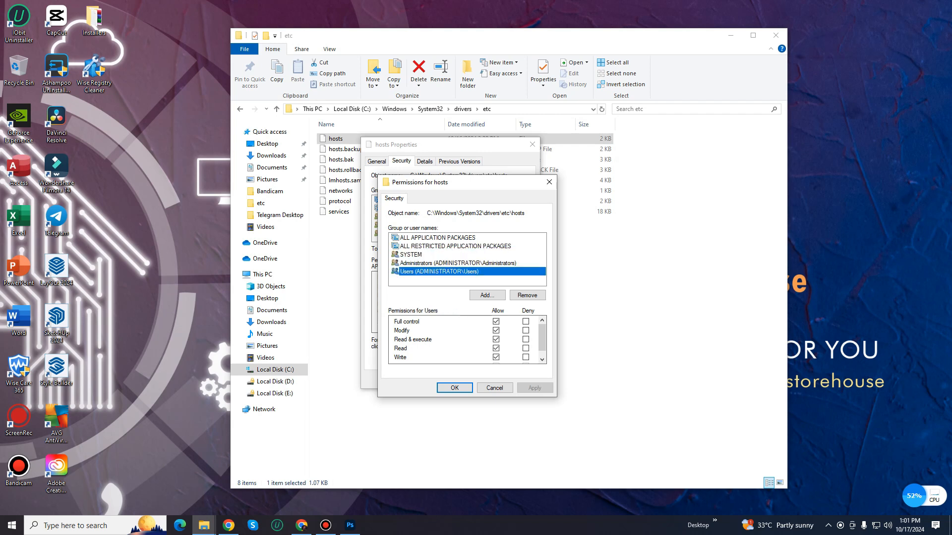
{"action": "left_click", "coordinate": [455, 388]}
{"action": "left_click", "coordinate": [437, 379]}
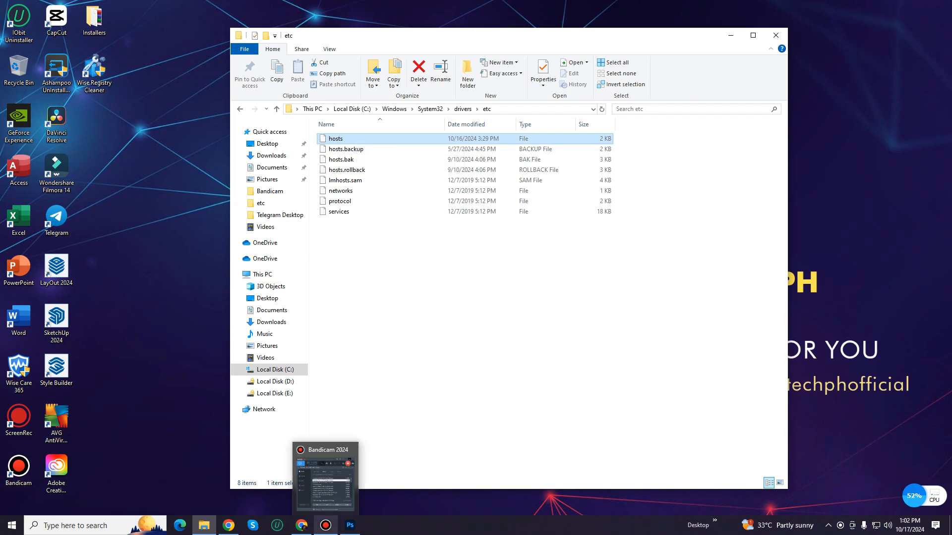
{"action": "left_click", "coordinate": [326, 525]}
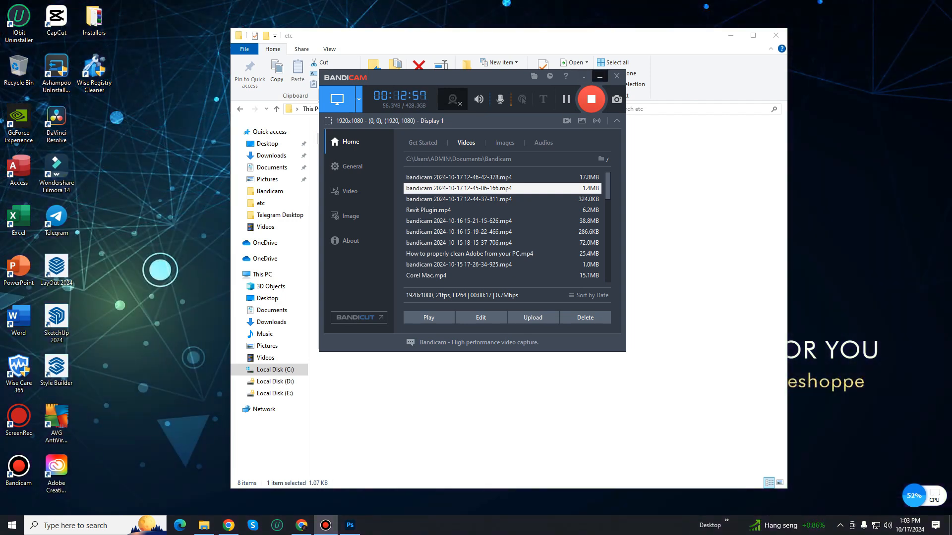
{"action": "left_click", "coordinate": [600, 77]}
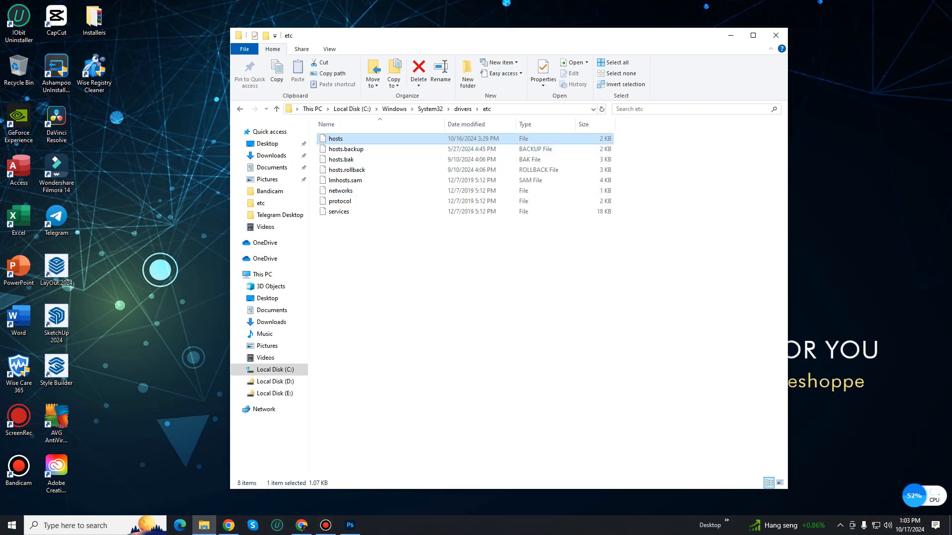
Open the hosts file in Notepad and paste the copied Adobe host entries below the genuine-software2.autodesk.com line, after a blank line
{"action": "double_click", "coordinate": [336, 139]}
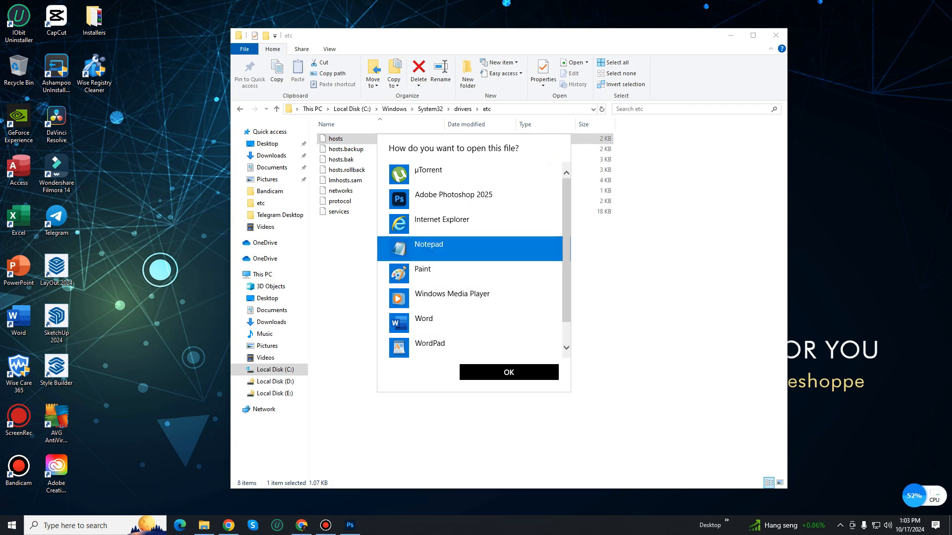
{"action": "key", "text": "Return"}
{"action": "left_click", "coordinate": [318, 352]}
{"action": "key", "text": "Return"}
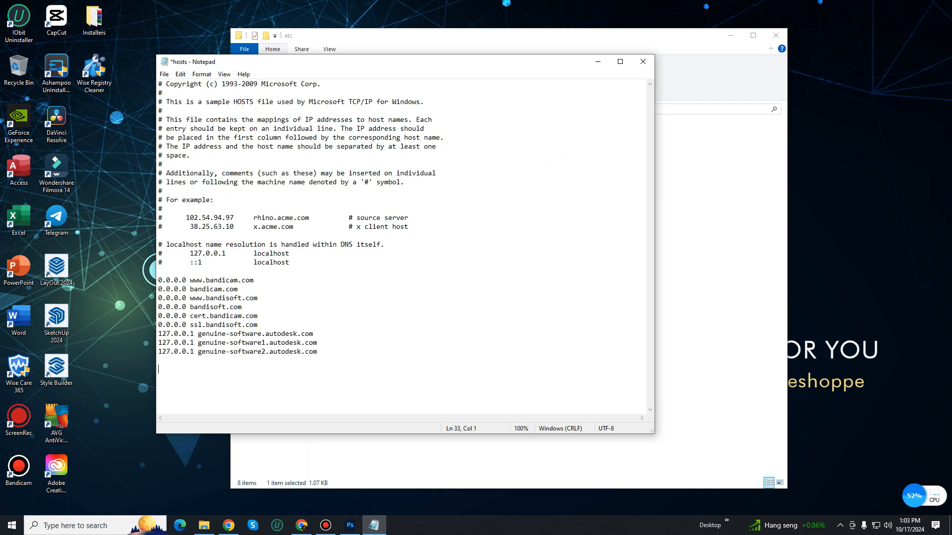
{"action": "right_click", "coordinate": [193, 223]}
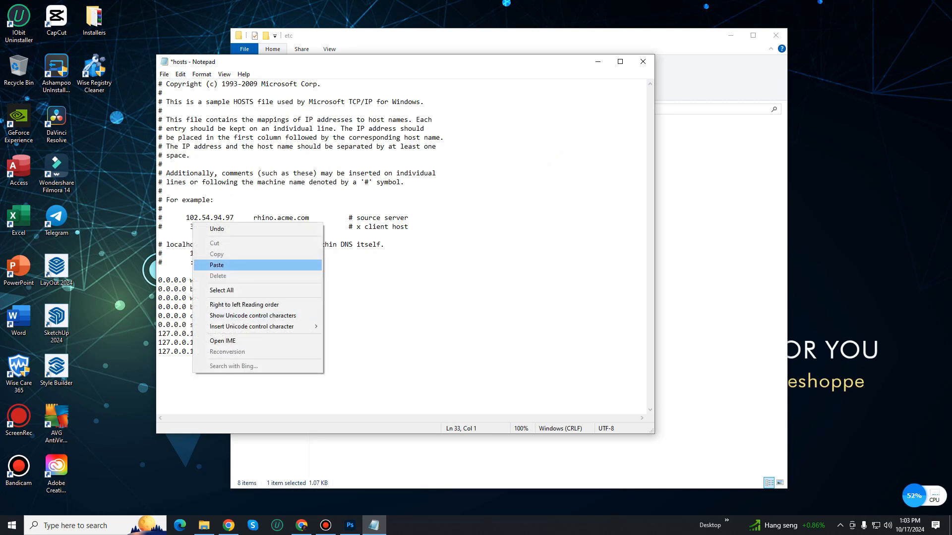
{"action": "left_click", "coordinate": [217, 265]}
{"action": "scroll", "coordinate": [401, 245], "scroll_direction": "up", "scroll_amount": 20}
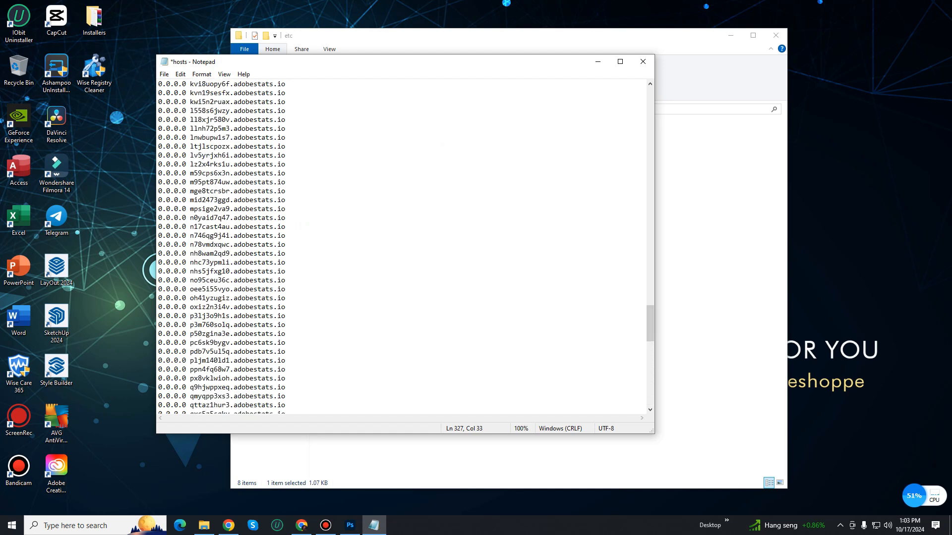
Save the hosts file and close it
{"action": "left_click", "coordinate": [164, 74]}
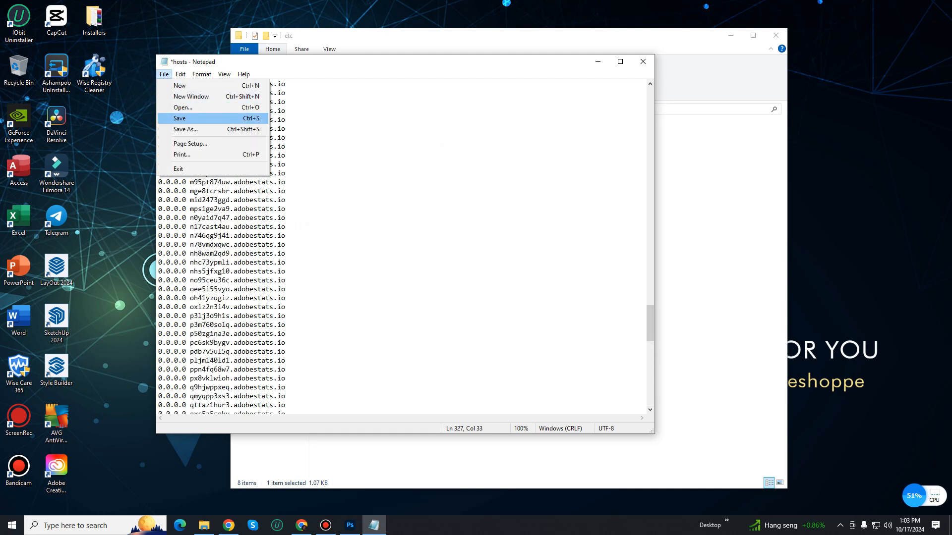
{"action": "key", "text": "Return"}
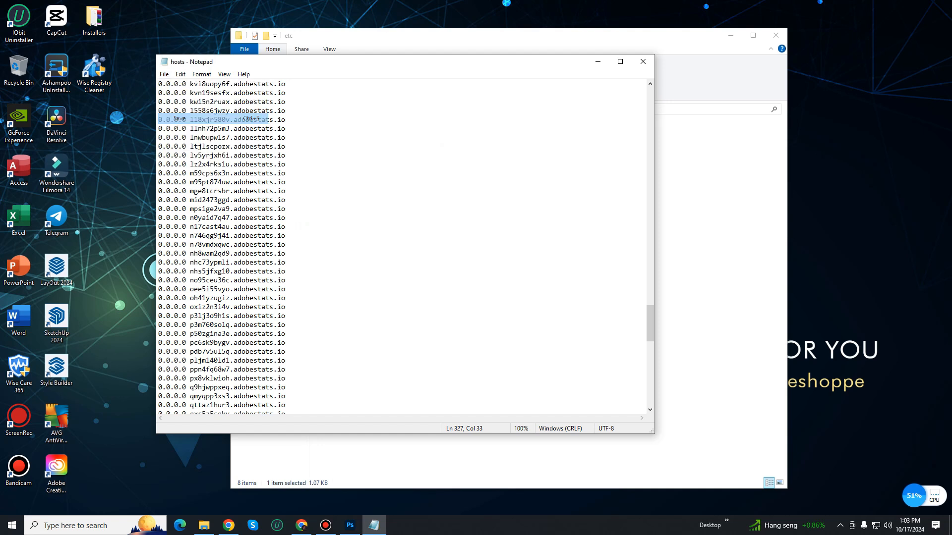
{"action": "key", "text": "alt+F4"}
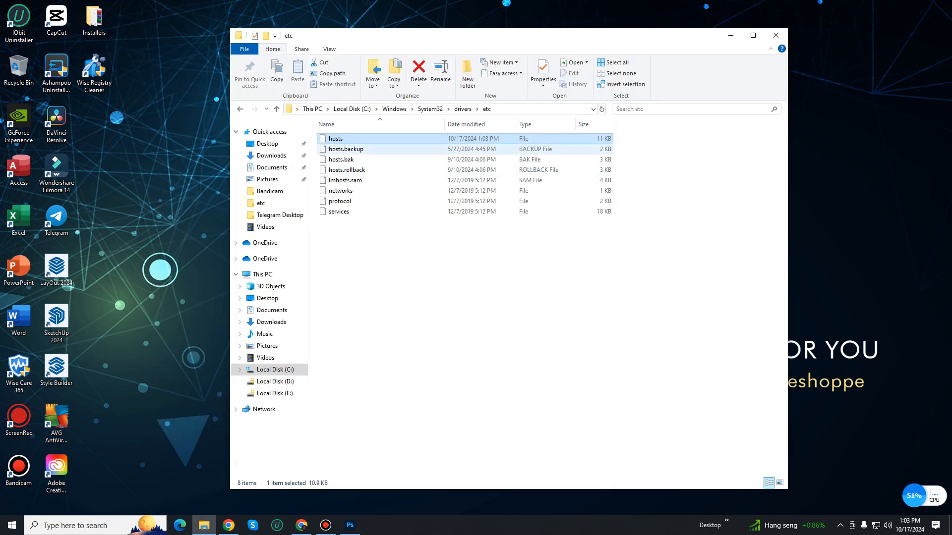
Reopen the hosts file in Notepad to check the pasted Adobe entries, and close both the file and the etc folder
{"action": "double_click", "coordinate": [336, 139]}
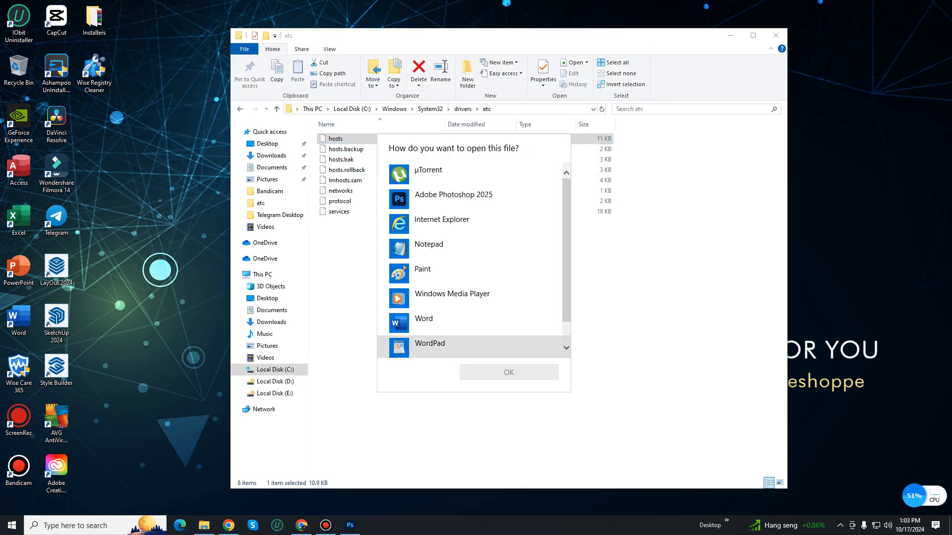
{"action": "left_click", "coordinate": [429, 248]}
{"action": "key", "text": "Return"}
{"action": "scroll", "coordinate": [402, 248], "scroll_direction": "down", "scroll_amount": 8}
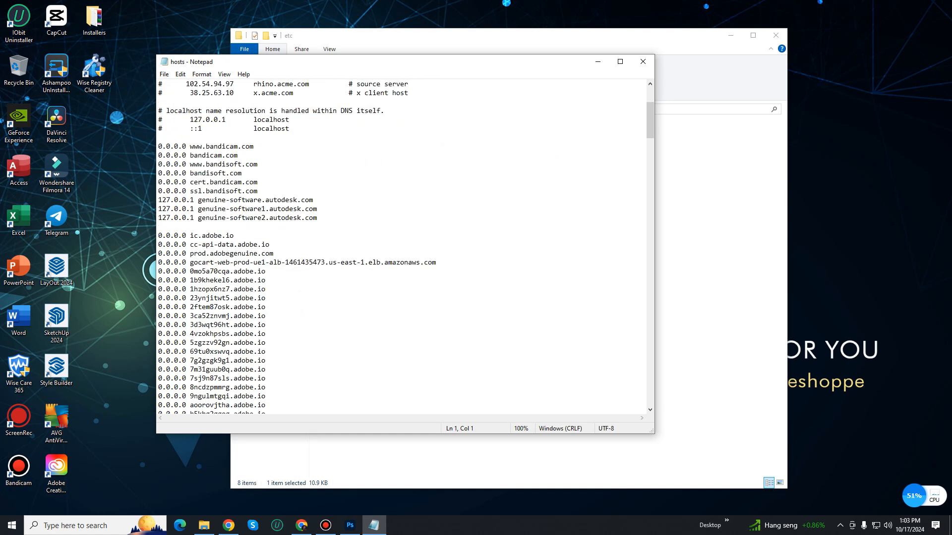
{"action": "key", "text": "alt+F4"}
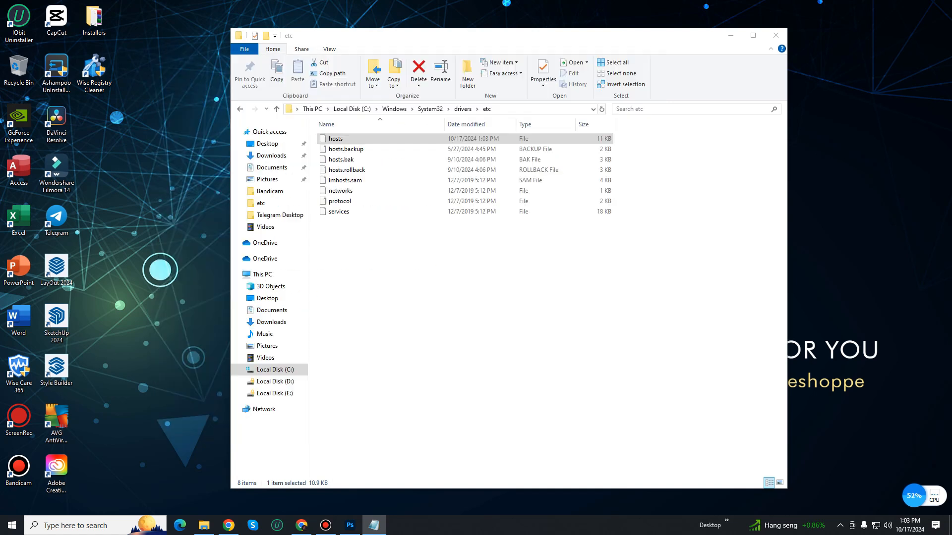
{"action": "key", "text": "alt+F4"}
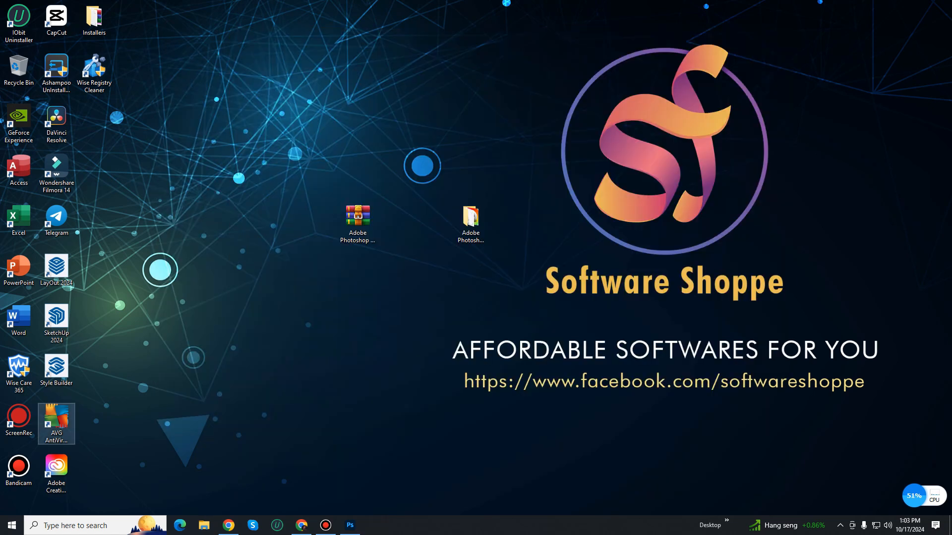
Search Windows for "adobe" and open the file location of Adobe Photoshop 2025
{"action": "left_click", "coordinate": [44, 526]}
{"action": "type", "text": "adobe"}
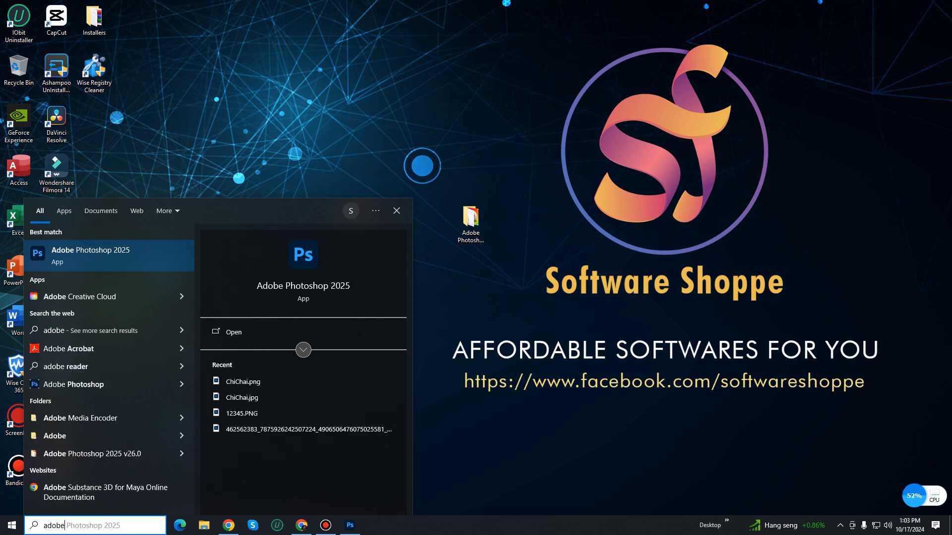
{"action": "right_click", "coordinate": [130, 250]}
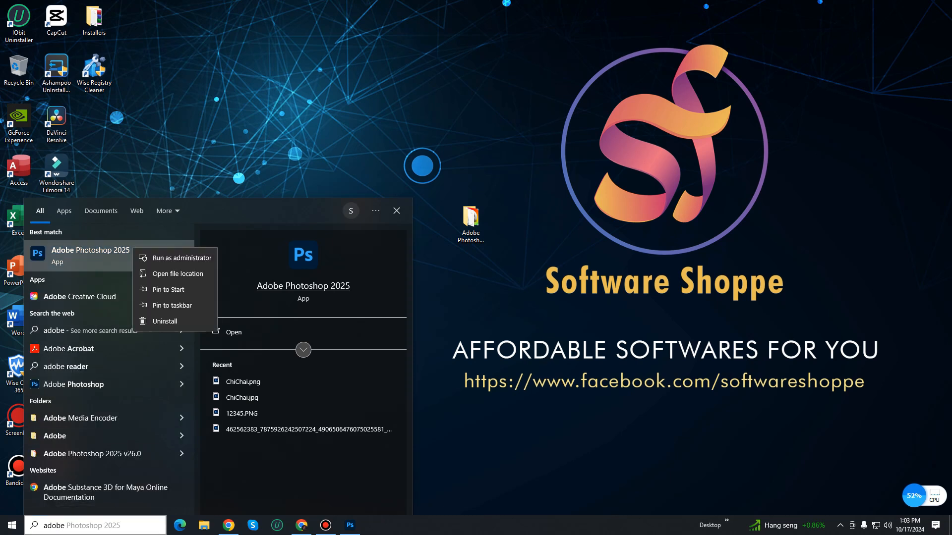
{"action": "left_click", "coordinate": [159, 274]}
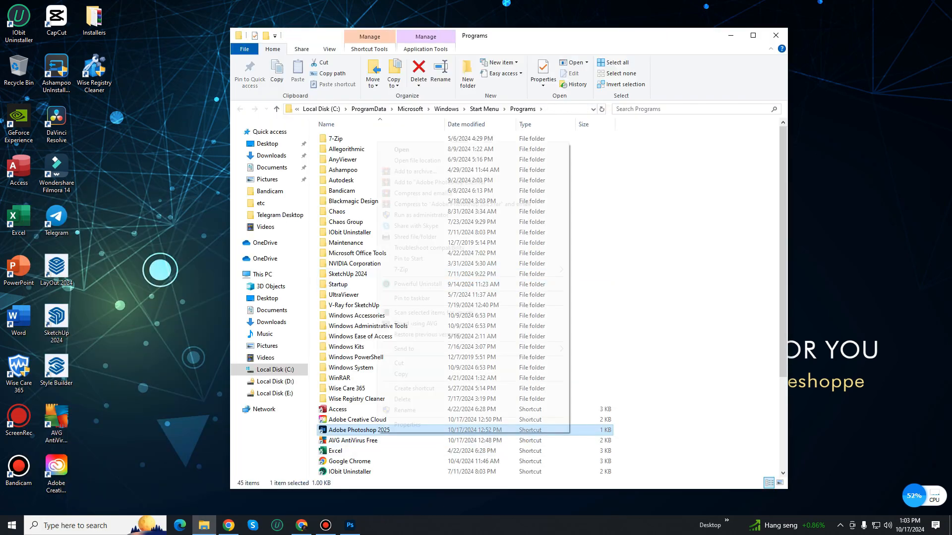
Send the Adobe Photoshop 2025 entry to the desktop as a shortcut and close the Programs folder
{"action": "key", "text": "shift+F10"}
{"action": "key", "text": "n"}
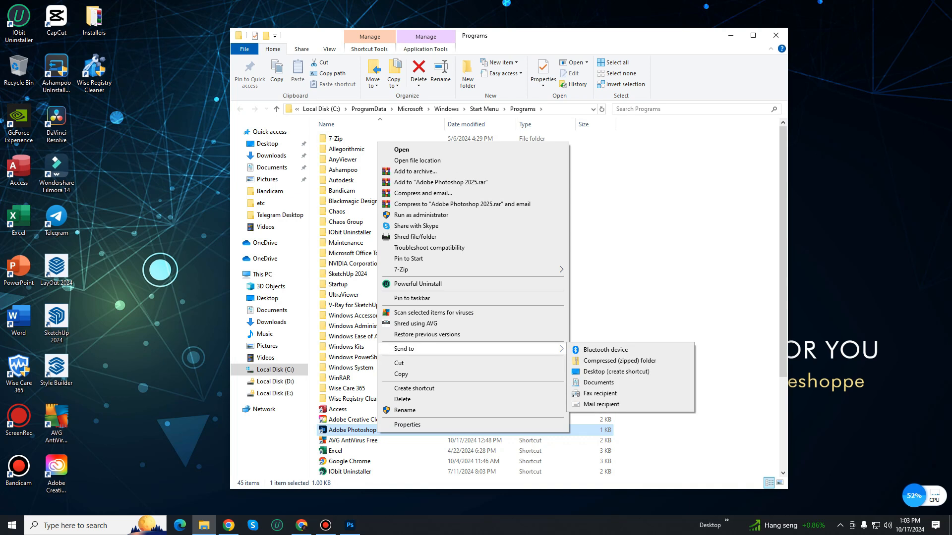
{"action": "key", "text": "d"}
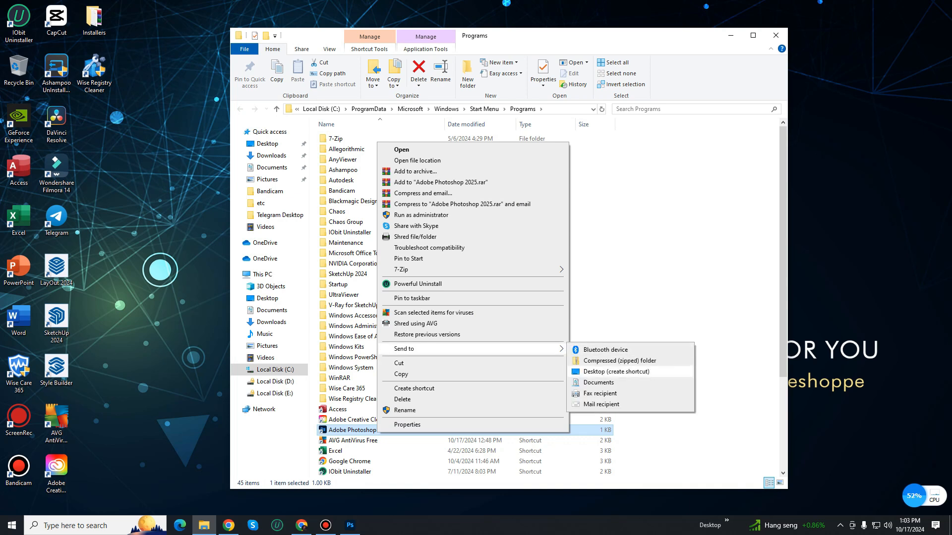
{"action": "key", "text": "Return"}
{"action": "left_click", "coordinate": [776, 35]}
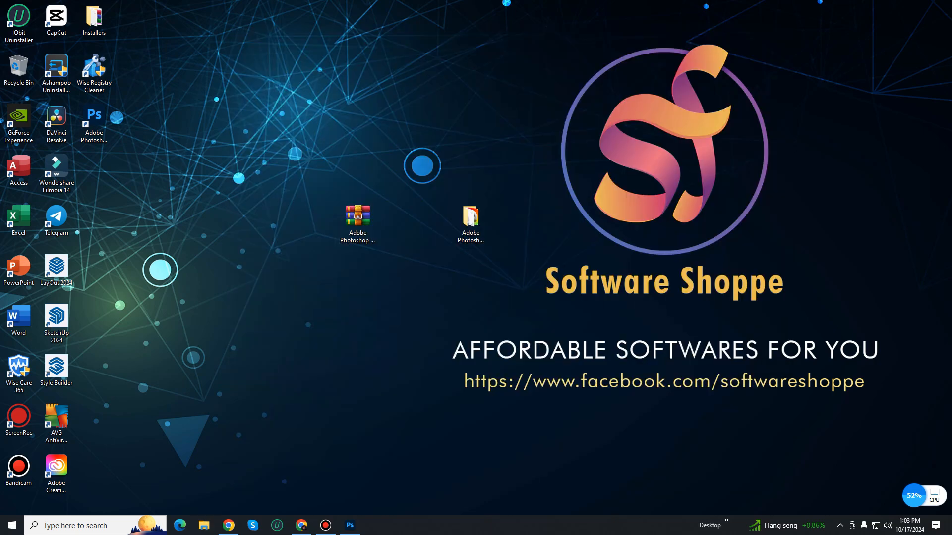
Launch Photoshop from its new desktop shortcut and start a new document
{"action": "double_click", "coordinate": [94, 124]}
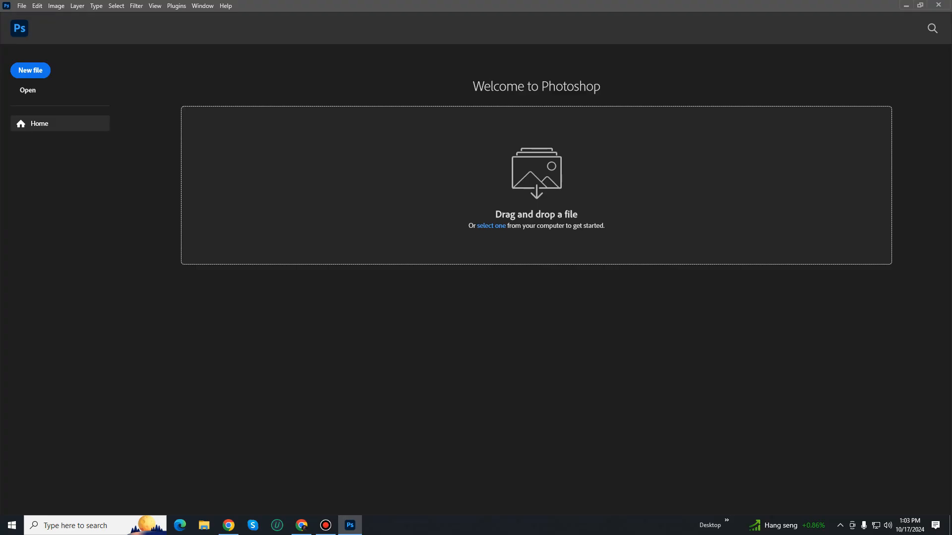
{"action": "left_click", "coordinate": [30, 70]}
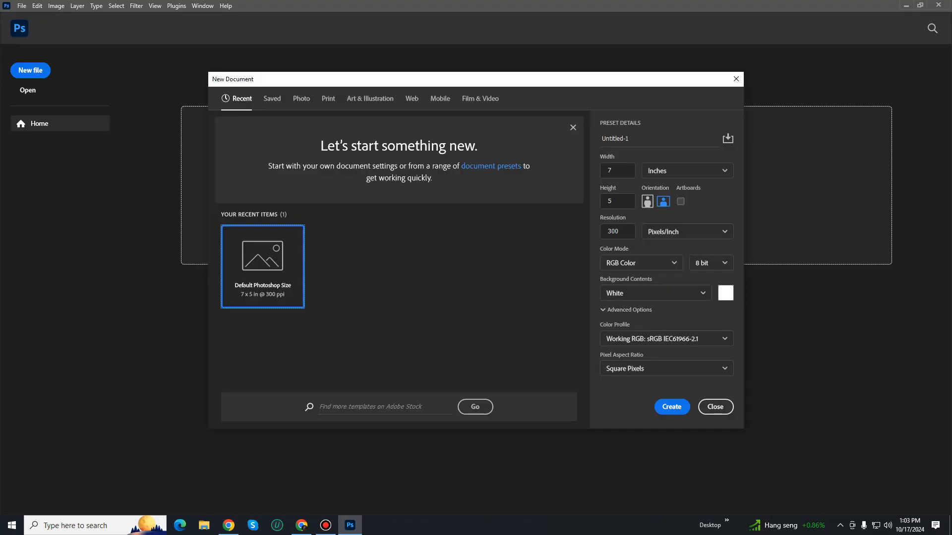